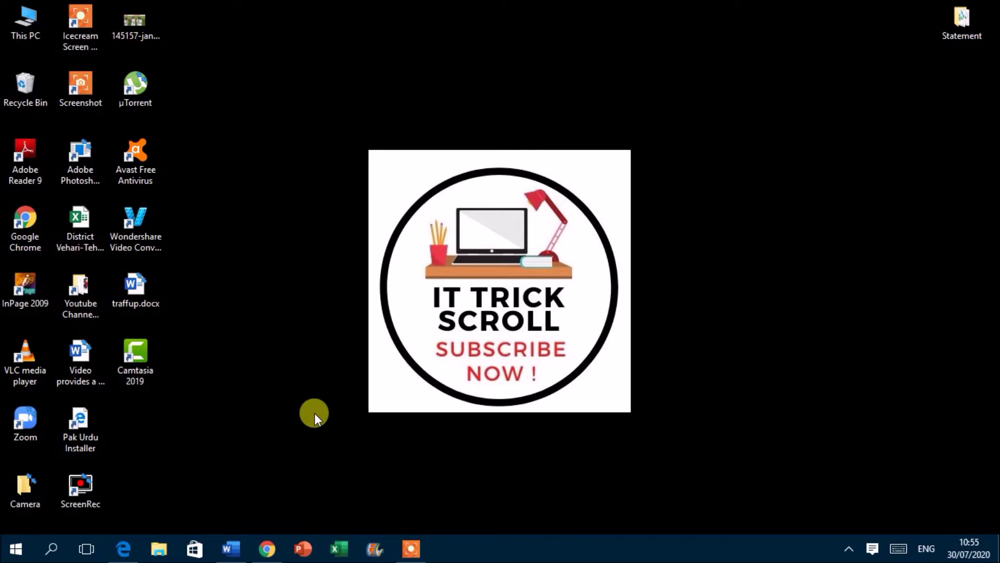
# Launch Word from the taskbar into a blank document and begin typing the =rand formula.
pyautogui.click(230, 550)
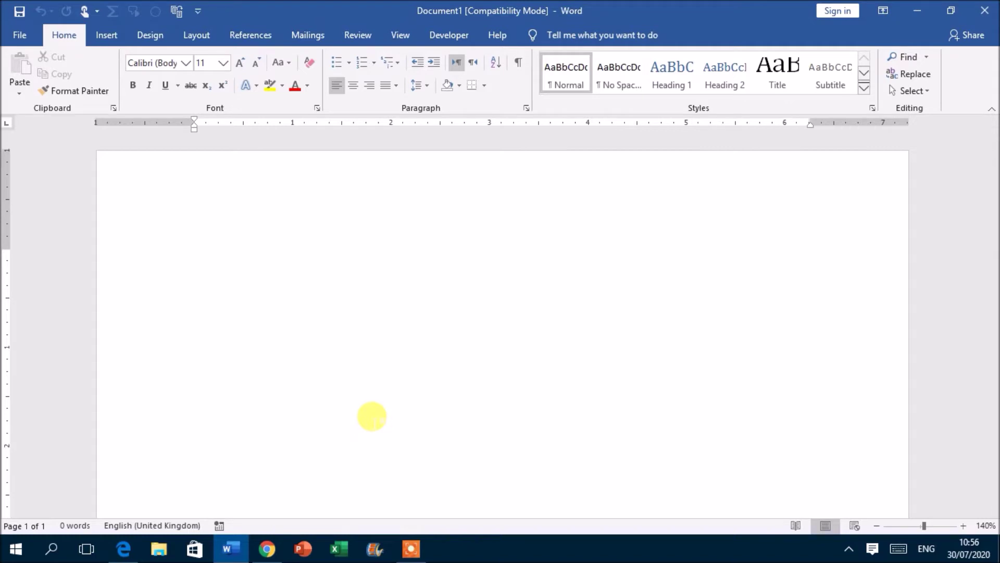
pyautogui.write('=rand(')
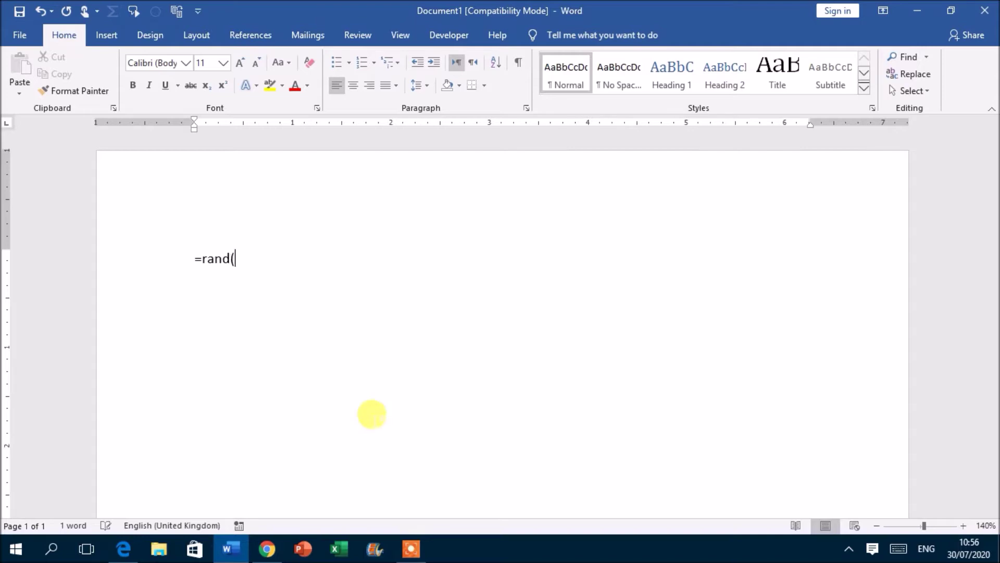
# Generate ten sample paragraphs with =rand(10).
pyautogui.write('10')
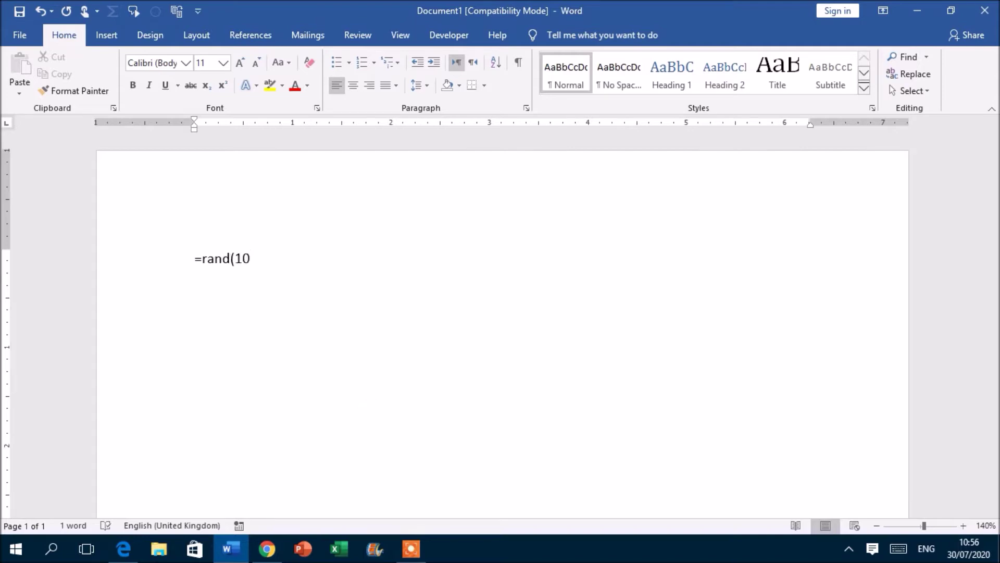
pyautogui.write(')')
pyautogui.press('Return')
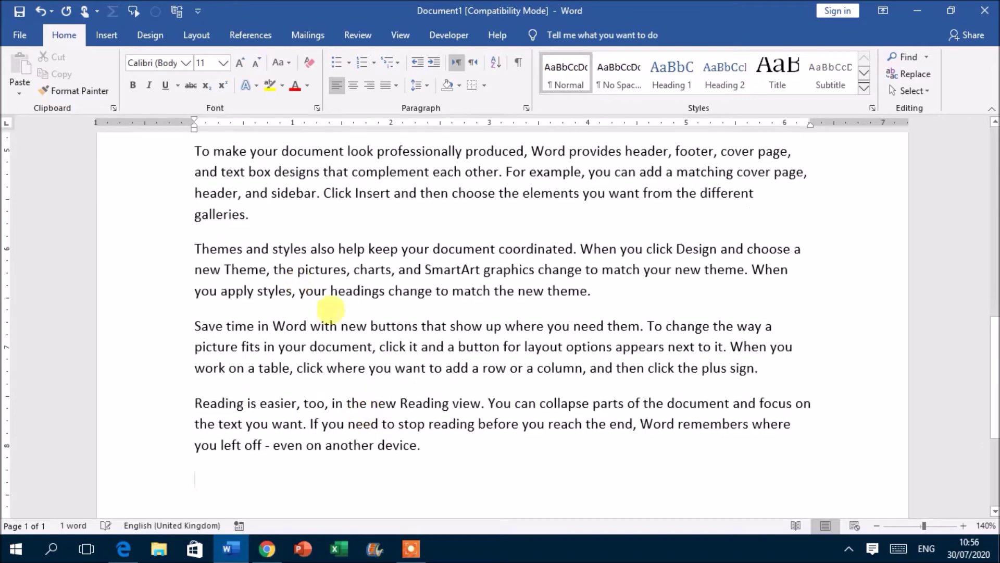
pyautogui.scroll(3, 329, 309)
pyautogui.scroll(2, 357, 317)
pyautogui.scroll(3, 353, 318)
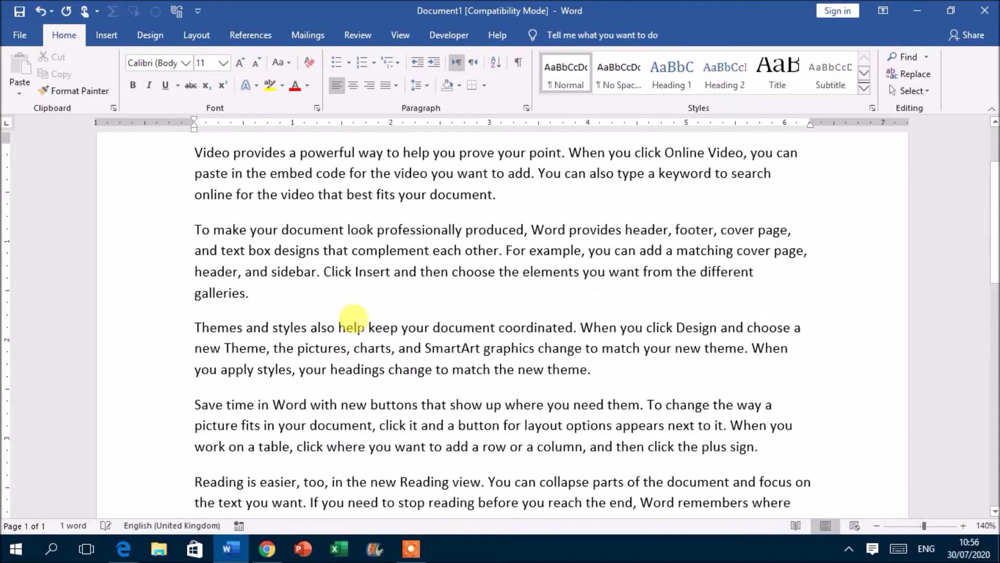
# Copy all the text and paste a second copy at the end of the document.
pyautogui.hotkey('ctrl', 'a')
pyautogui.hotkey('ctrl', 'c')
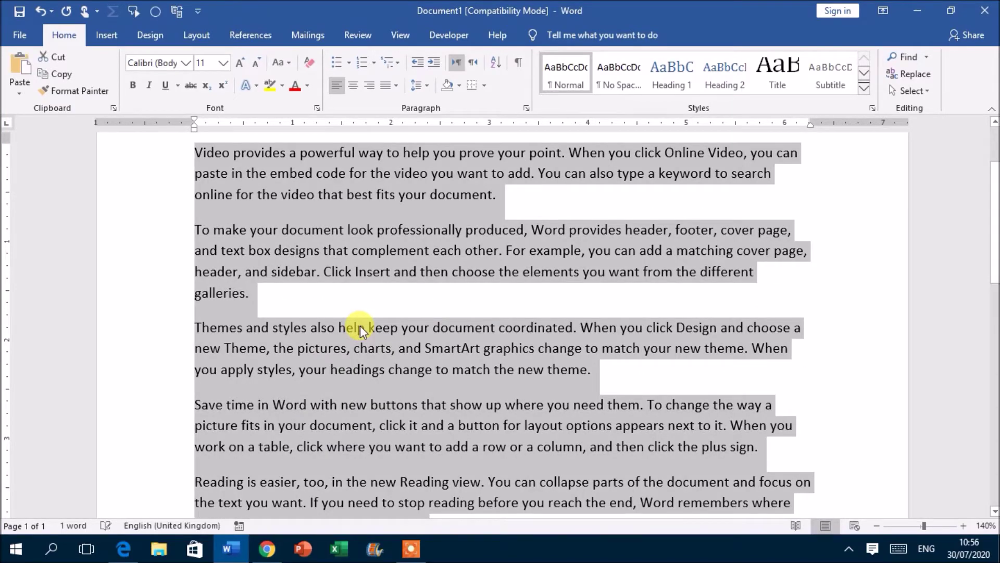
pyautogui.click(360, 326)
pyautogui.hotkey('ctrl', 'End')
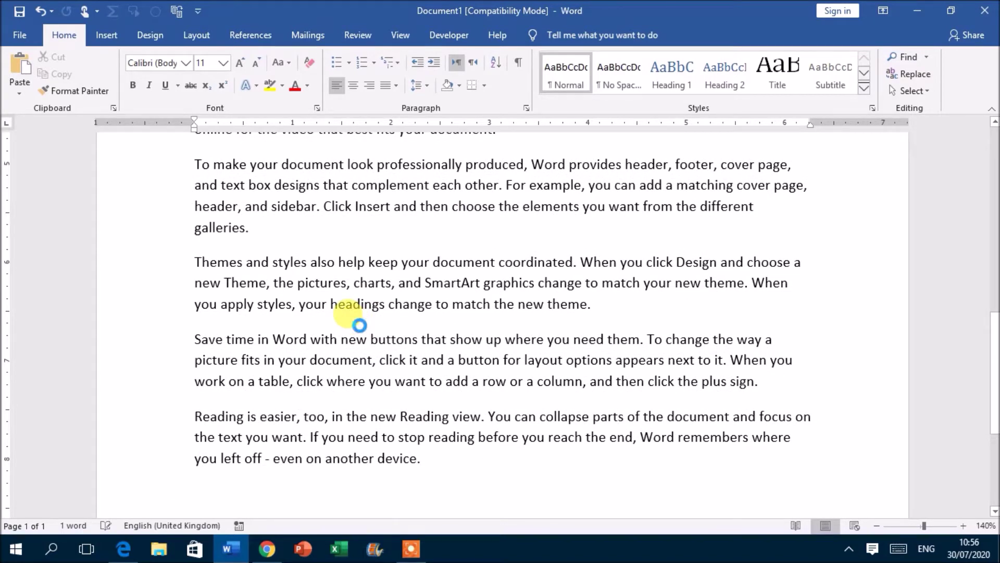
pyautogui.hotkey('ctrl', 'v')
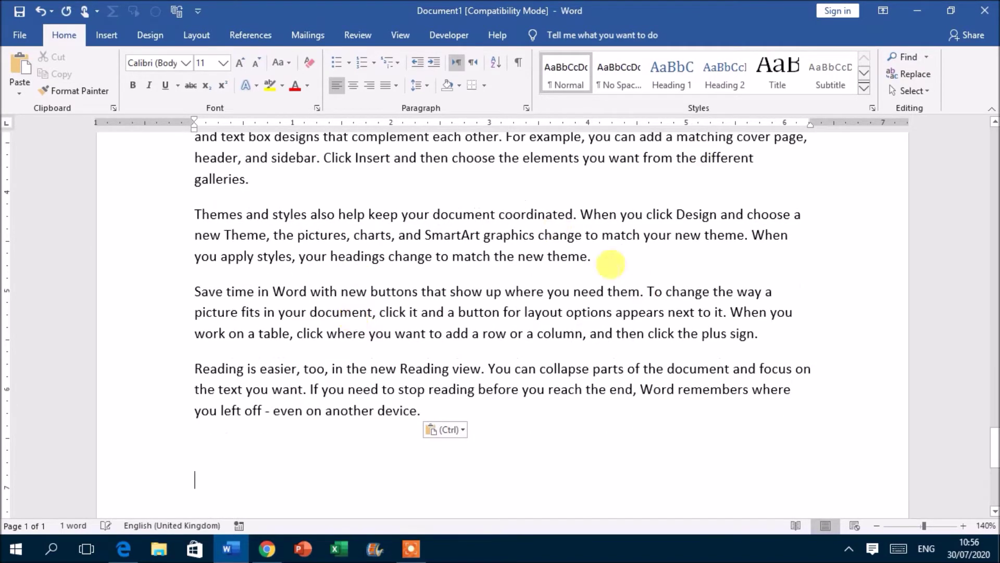
pyautogui.scroll(5, 441, 300)
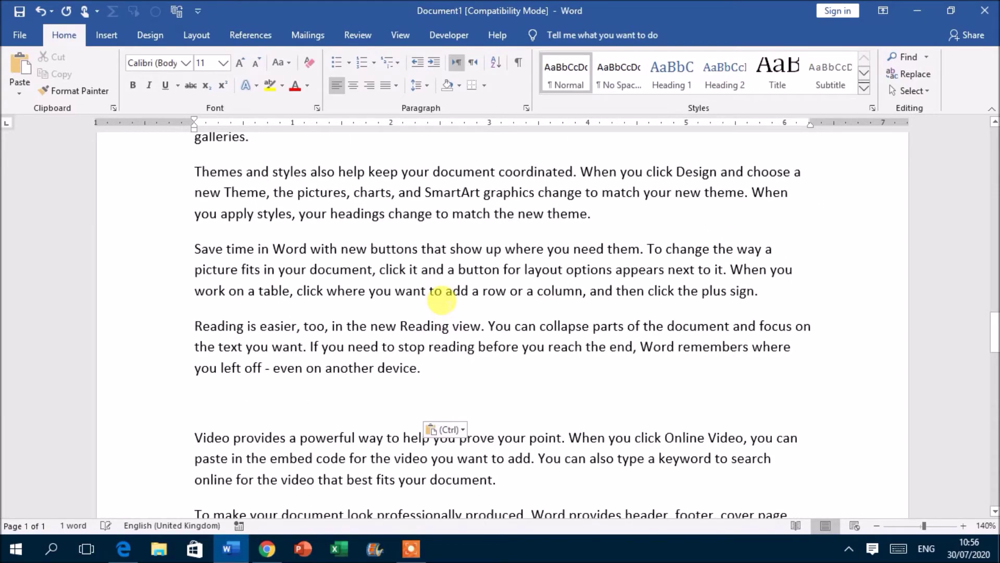
pyautogui.scroll(5, 440, 292)
pyautogui.scroll(5, 366, 252)
pyautogui.scroll(5, 367, 244)
pyautogui.scroll(2, 366, 243)
pyautogui.click(264, 258)
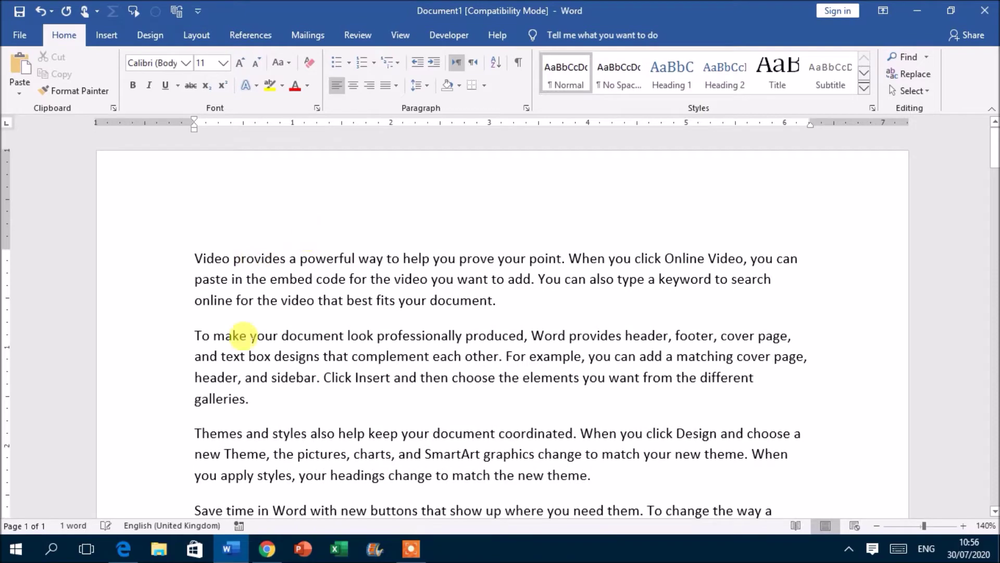
pyautogui.scroll(-5, 379, 364)
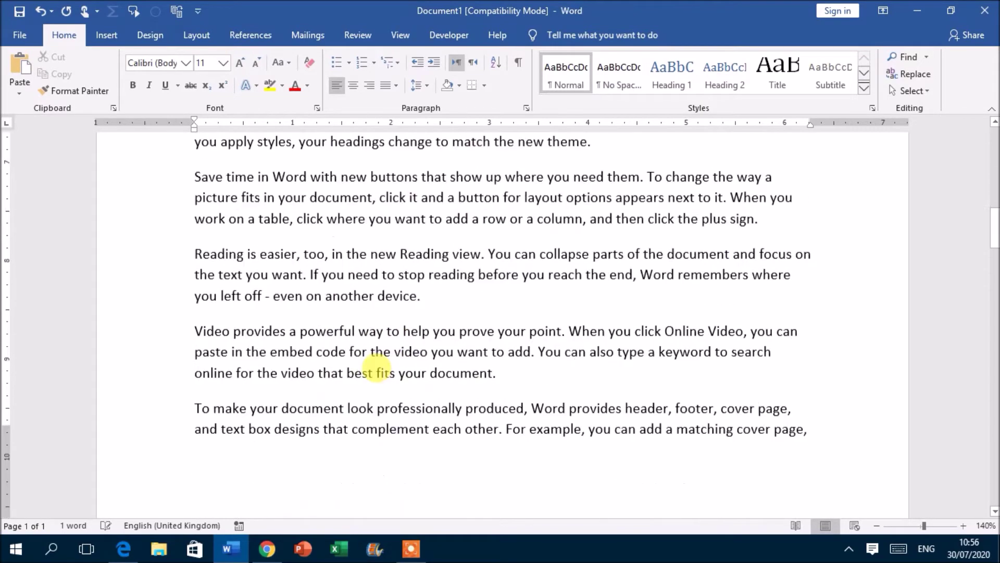
pyautogui.scroll(5, 376, 363)
pyautogui.scroll(-6, 443, 250)
pyautogui.scroll(-4, 519, 307)
pyautogui.scroll(3, 442, 312)
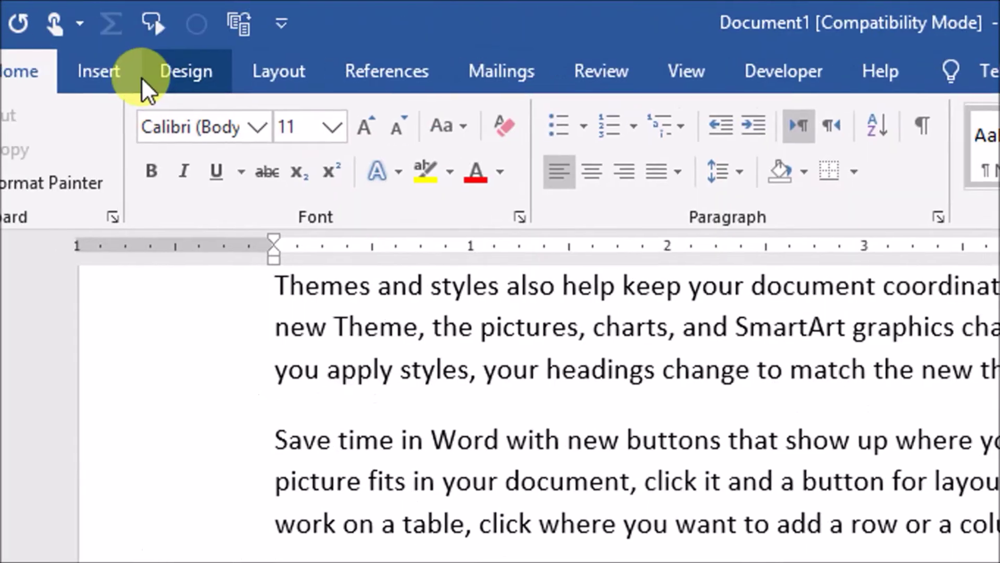
# Insert a page break after 'even on another device.' so 'Video provides' starts page 2.
pyautogui.click(142, 77)
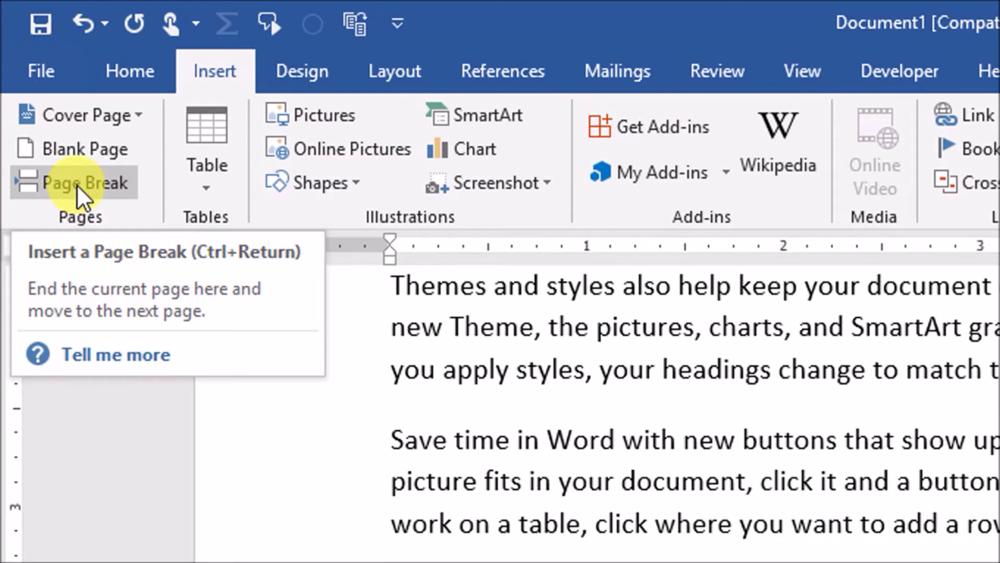
pyautogui.click(841, 451)
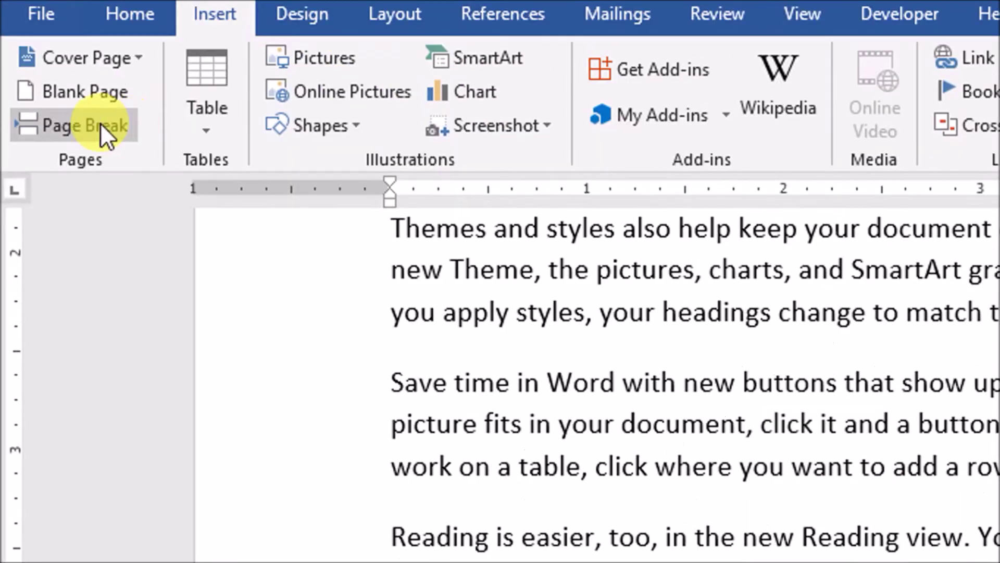
pyautogui.click(97, 84)
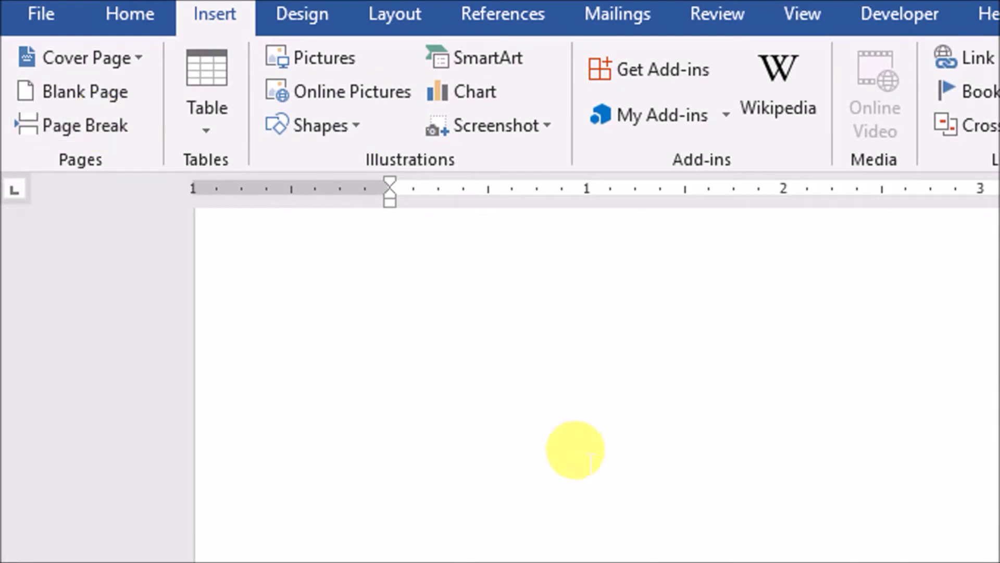
pyautogui.scroll(5, 615, 438)
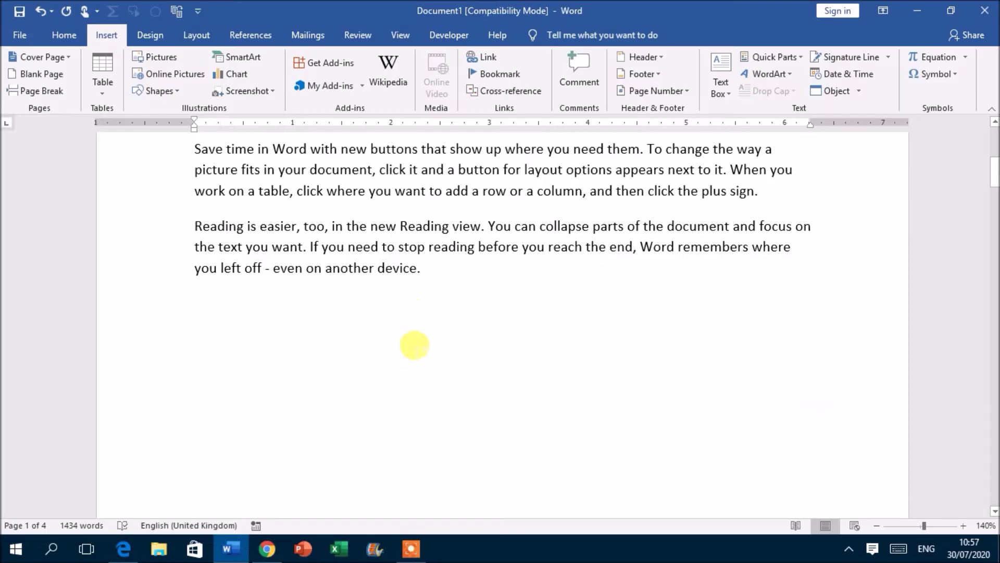
pyautogui.scroll(-5, 409, 313)
pyautogui.scroll(-3, 400, 408)
pyautogui.scroll(-1, 340, 403)
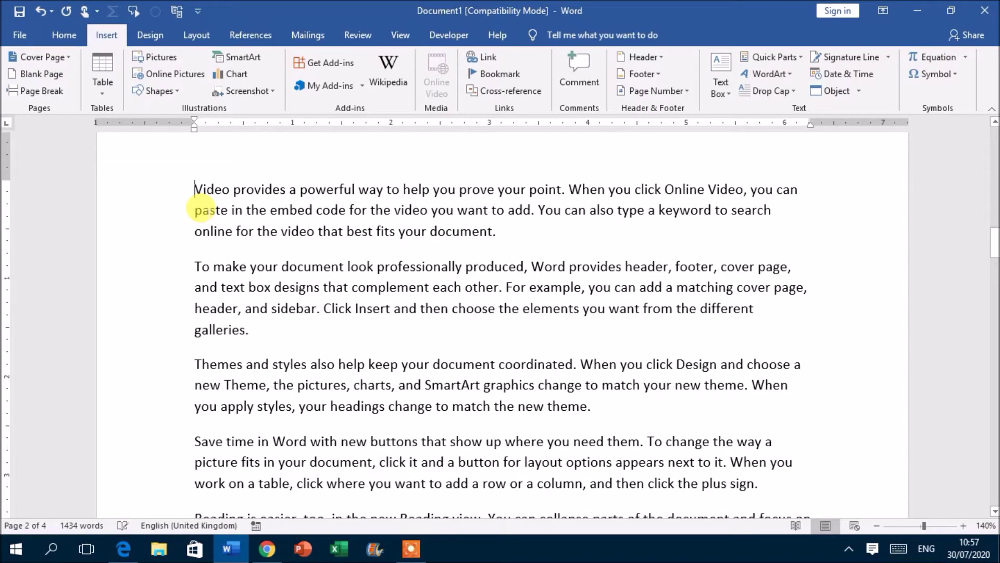
pyautogui.scroll(3, 340, 306)
pyautogui.scroll(5, 518, 419)
pyautogui.scroll(-4, 412, 319)
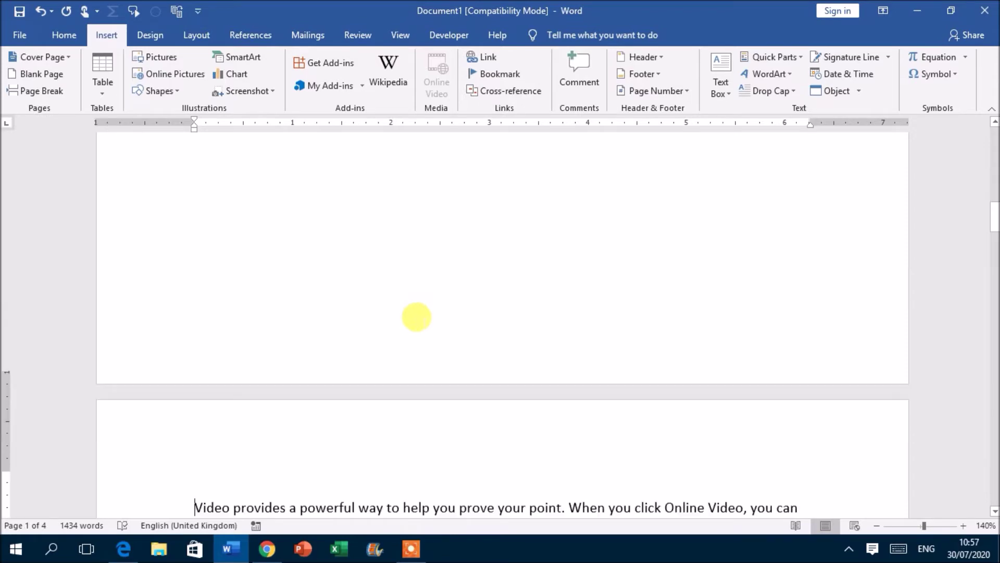
pyautogui.scroll(-6, 427, 333)
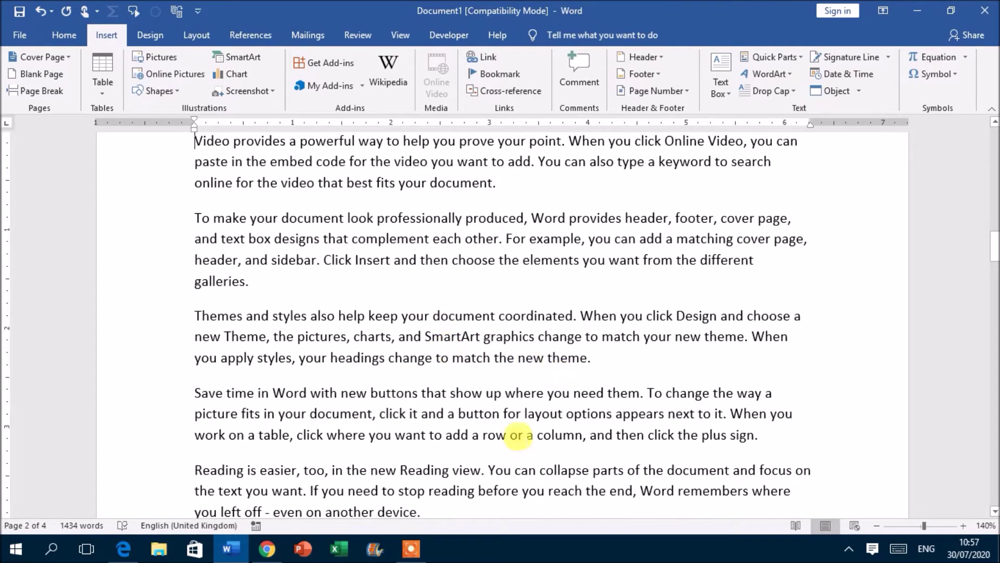
pyautogui.scroll(2, 518, 443)
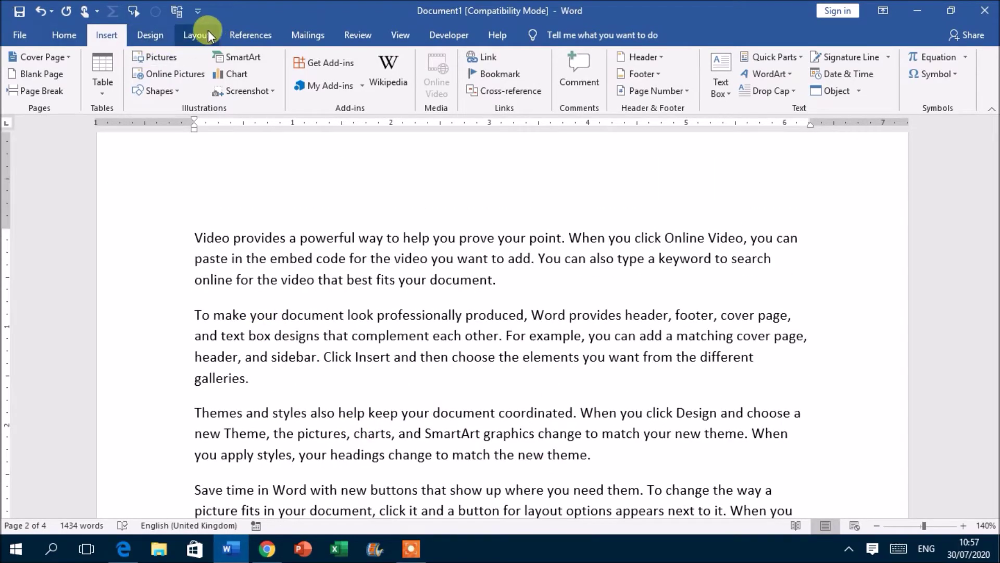
pyautogui.click(195, 36)
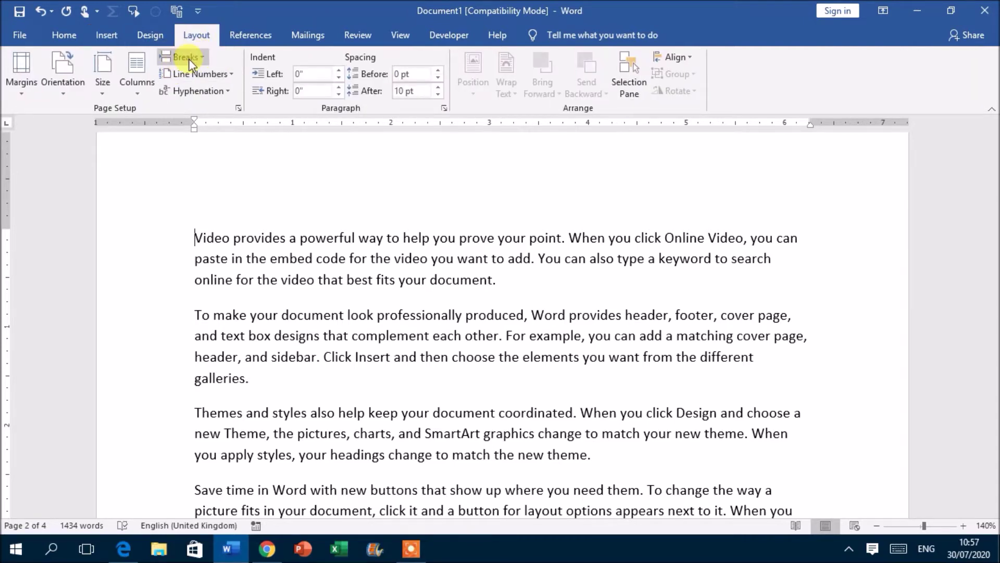
pyautogui.click(202, 56)
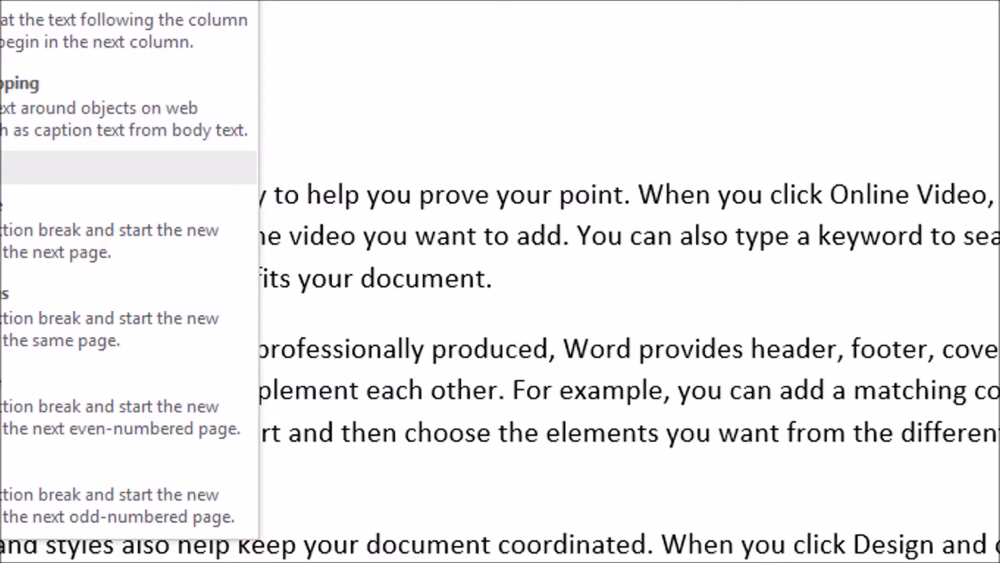
pyautogui.click(21, 5)
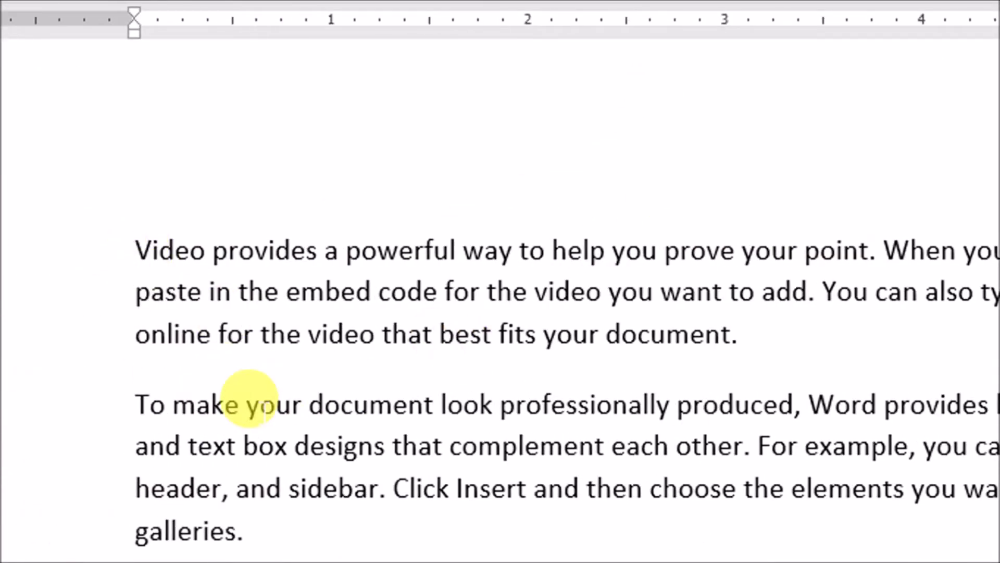
pyautogui.click(743, 339)
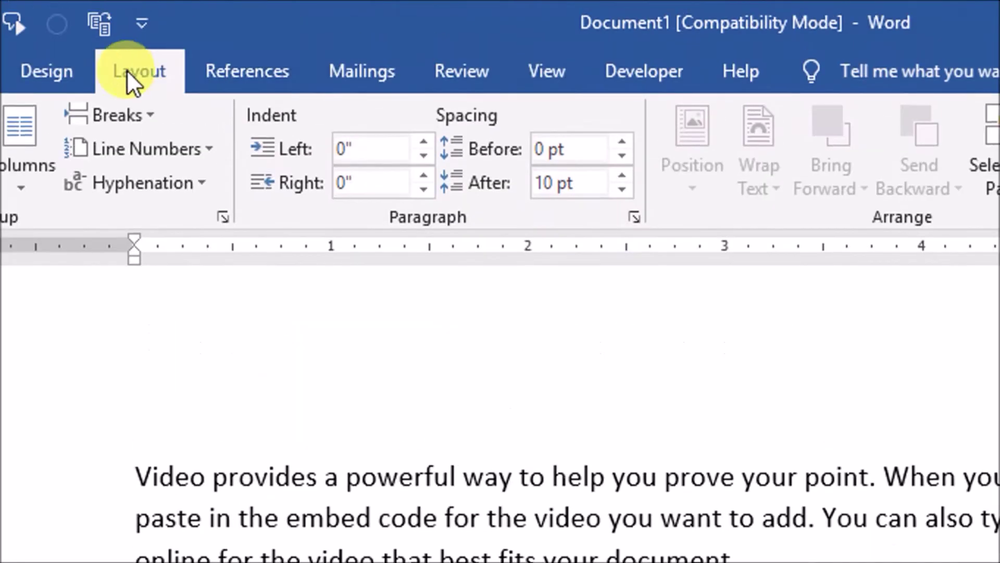
pyautogui.click(177, 112)
pyautogui.click(196, 182)
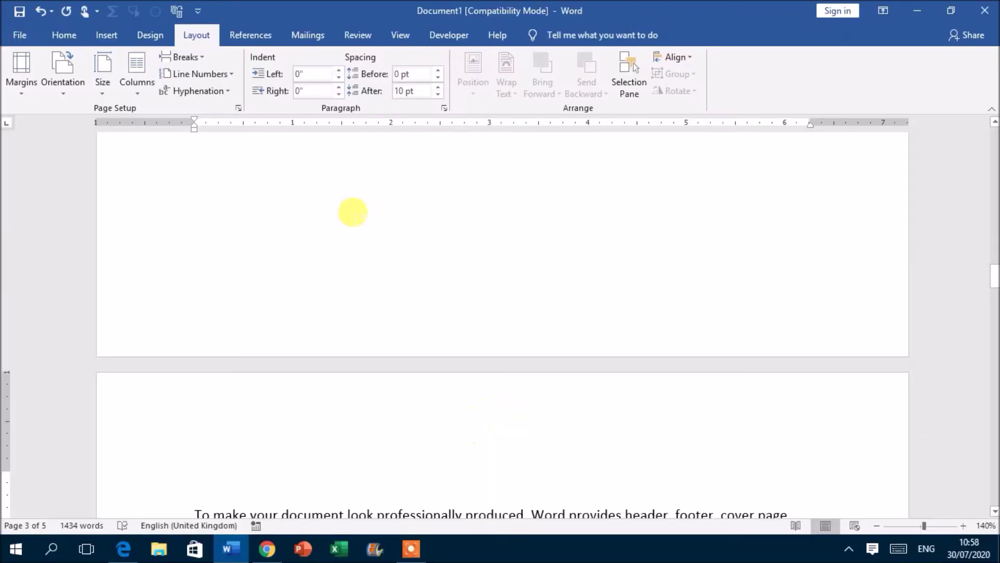
pyautogui.scroll(5, 431, 301)
pyautogui.scroll(-7, 423, 324)
pyautogui.scroll(1, 409, 342)
pyautogui.scroll(-2, 409, 342)
pyautogui.scroll(2, 338, 322)
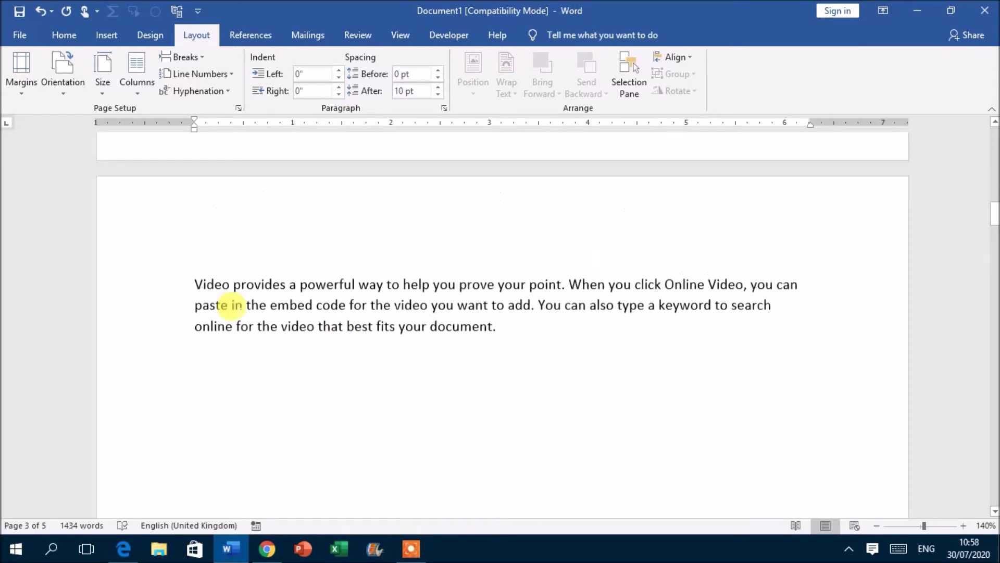
pyautogui.scroll(-3, 323, 349)
pyautogui.scroll(-3, 310, 362)
pyautogui.scroll(3, 364, 371)
pyautogui.scroll(2, 370, 370)
pyautogui.scroll(-5, 417, 355)
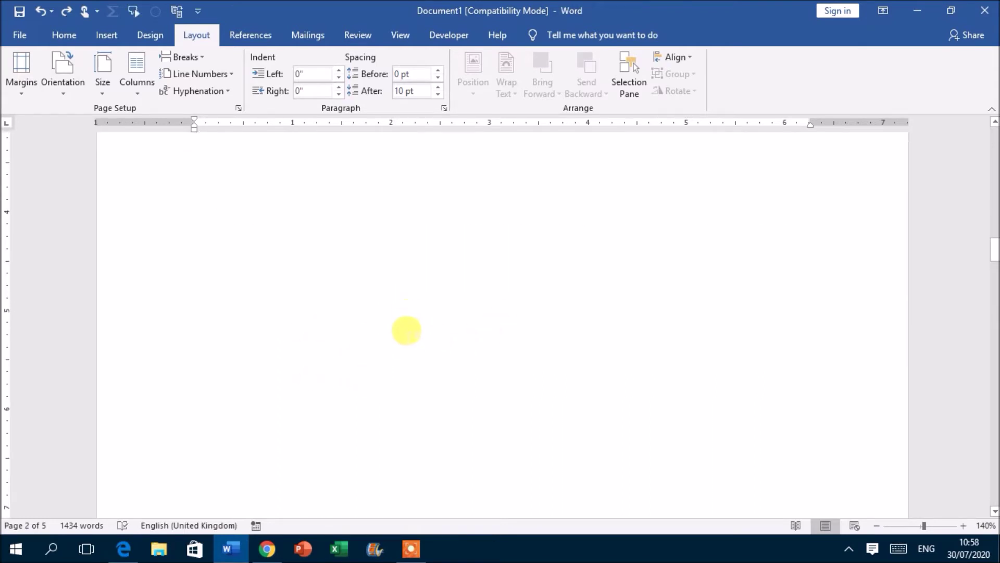
pyautogui.scroll(3, 417, 344)
pyautogui.click(524, 161)
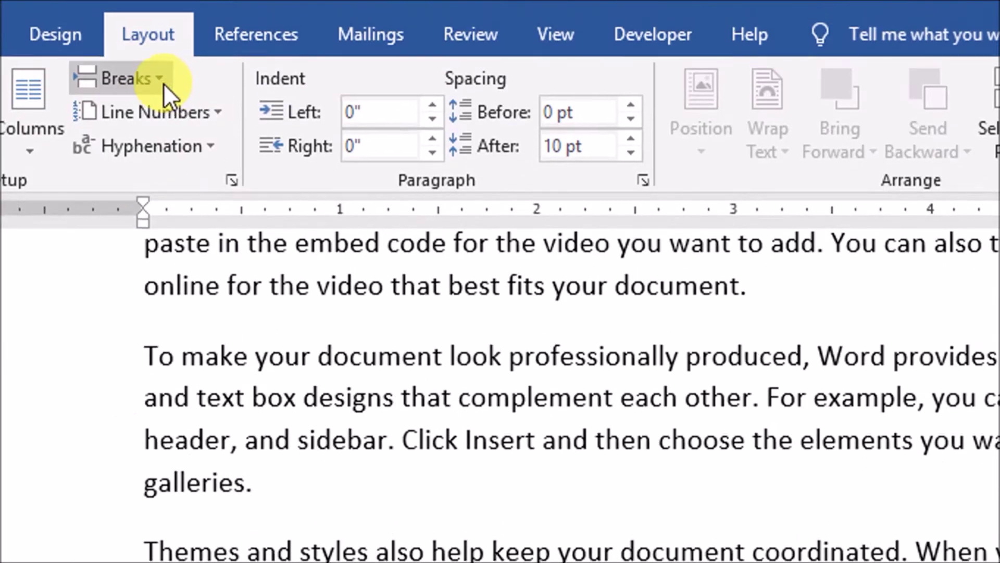
# Review the Layout Breaks options and close the list without inserting a break.
pyautogui.click(165, 78)
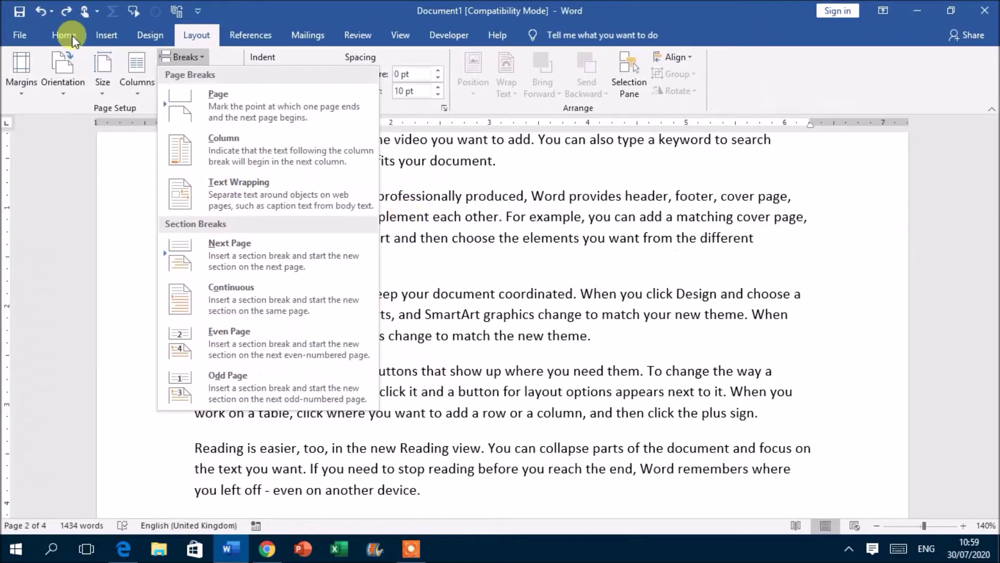
pyautogui.click(394, 161)
pyautogui.scroll(3, 388, 188)
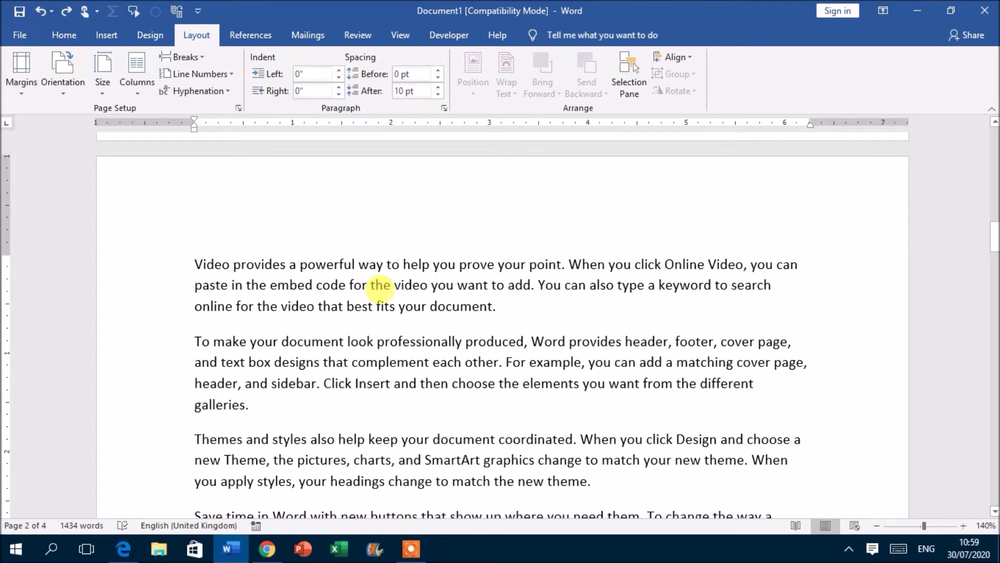
# Lay the text out in three columns and place the cursor after 'sign.'.
pyautogui.click(137, 70)
pyautogui.click(167, 180)
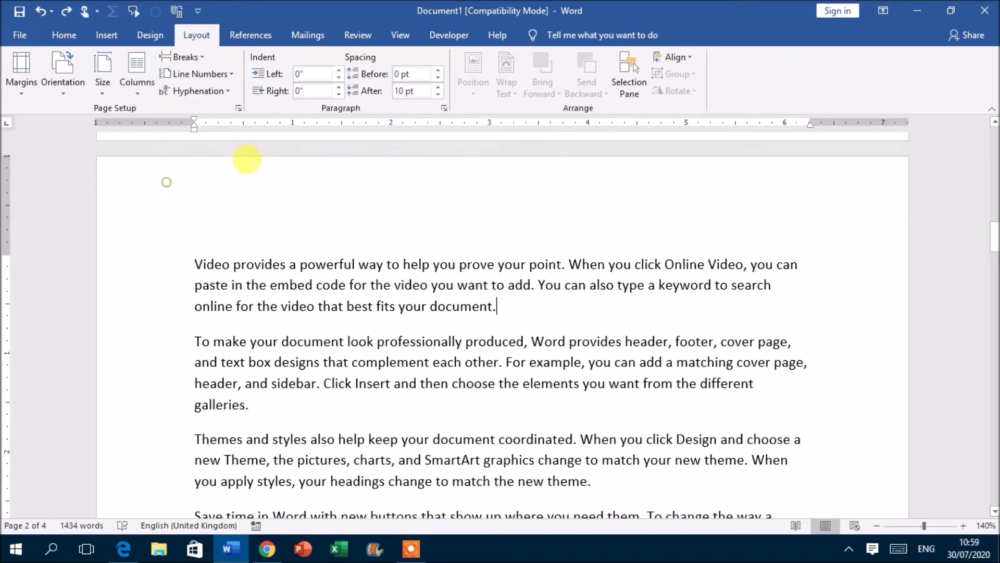
pyautogui.scroll(-3, 480, 287)
pyautogui.scroll(-3, 419, 330)
pyautogui.scroll(-3, 487, 328)
pyautogui.scroll(-3, 480, 344)
pyautogui.scroll(5, 479, 344)
pyautogui.scroll(2, 401, 331)
pyautogui.scroll(3, 340, 323)
pyautogui.scroll(2, 425, 280)
pyautogui.scroll(-3, 670, 309)
pyautogui.scroll(-5, 694, 306)
pyautogui.scroll(3, 694, 307)
pyautogui.scroll(2, 710, 230)
pyautogui.click(749, 213)
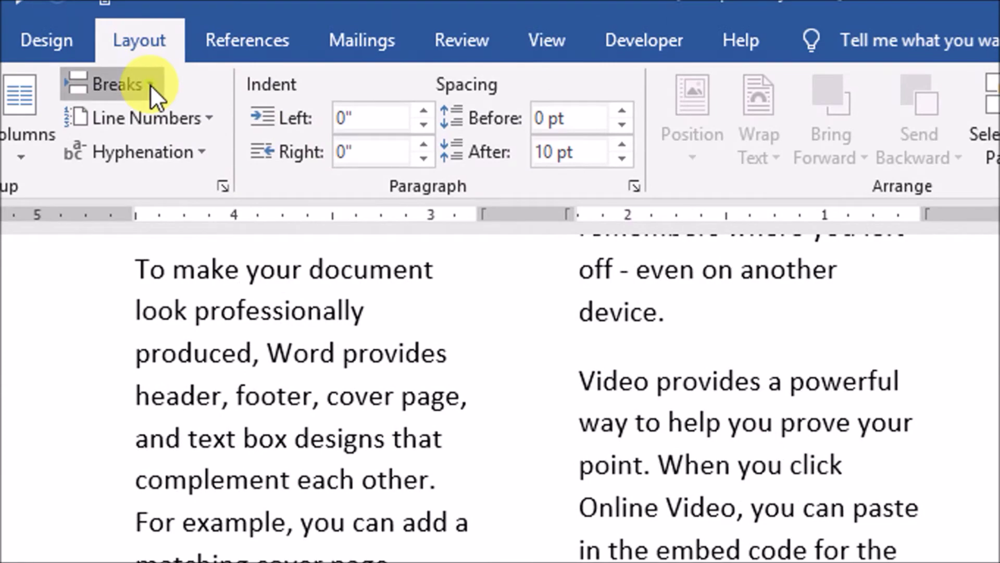
pyautogui.click(150, 84)
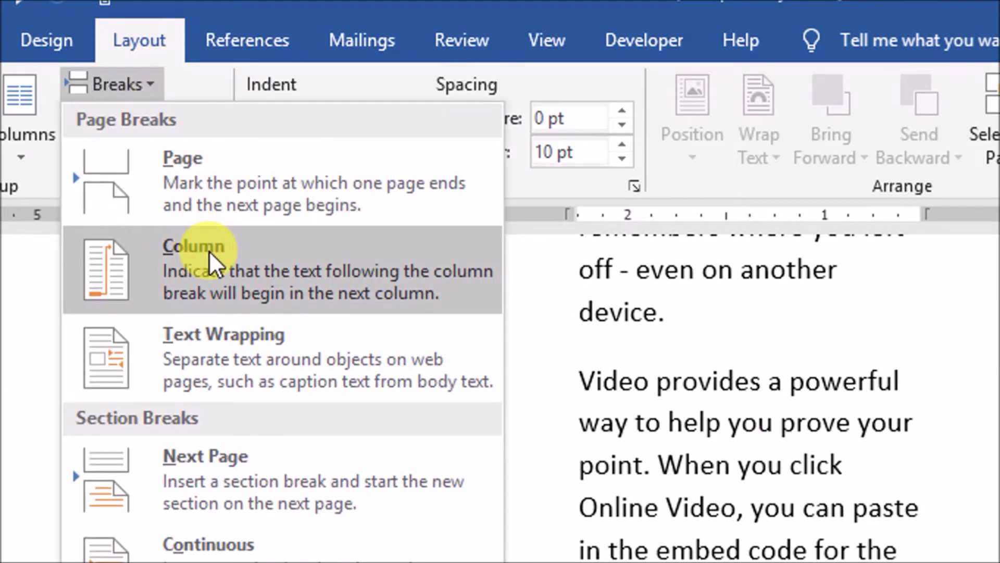
# Insert a column break after 'sign.', check the result, then undo back to one column.
pyautogui.click(209, 251)
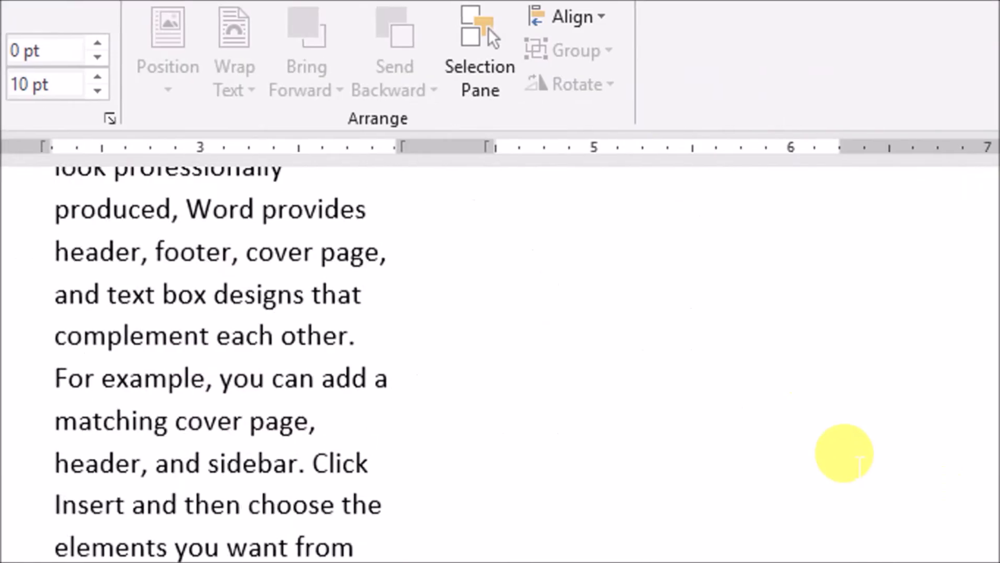
pyautogui.scroll(3, 813, 459)
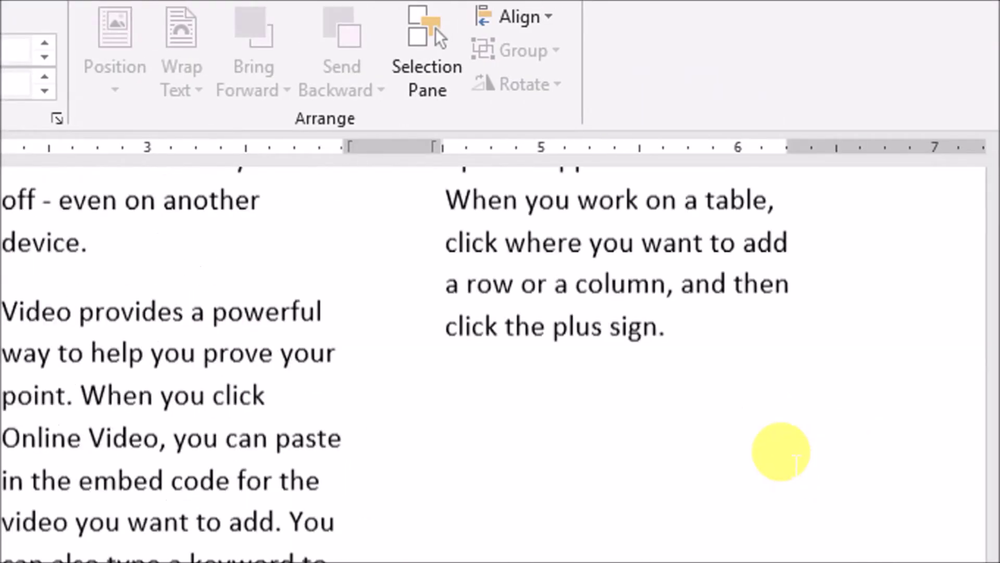
pyautogui.scroll(1, 777, 451)
pyautogui.scroll(-3, 748, 446)
pyautogui.scroll(-4, 744, 464)
pyautogui.scroll(-3, 732, 474)
pyautogui.scroll(-1, 729, 472)
pyautogui.scroll(2, 727, 469)
pyautogui.scroll(1, 654, 438)
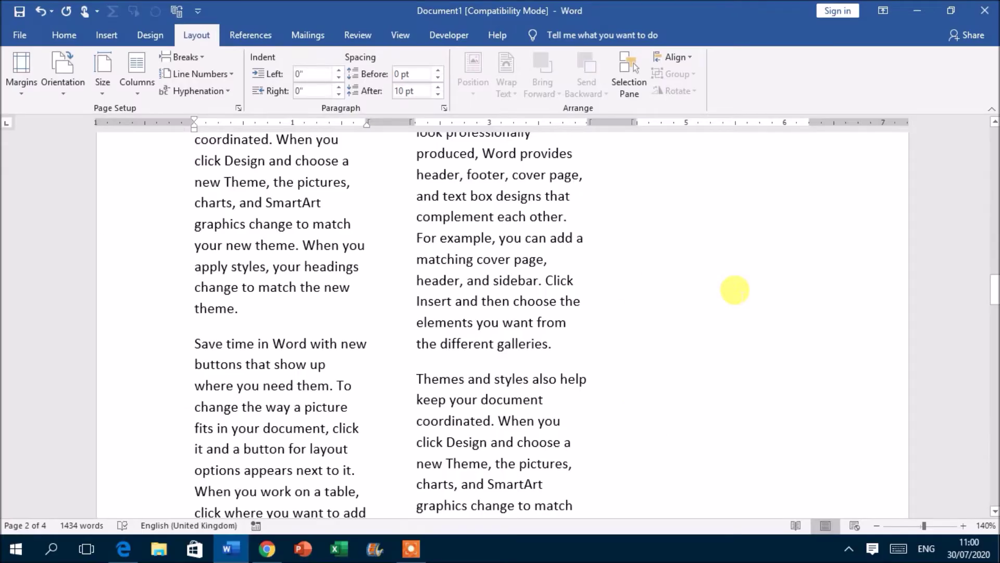
pyautogui.scroll(-4, 290, 286)
pyautogui.scroll(-4, 339, 306)
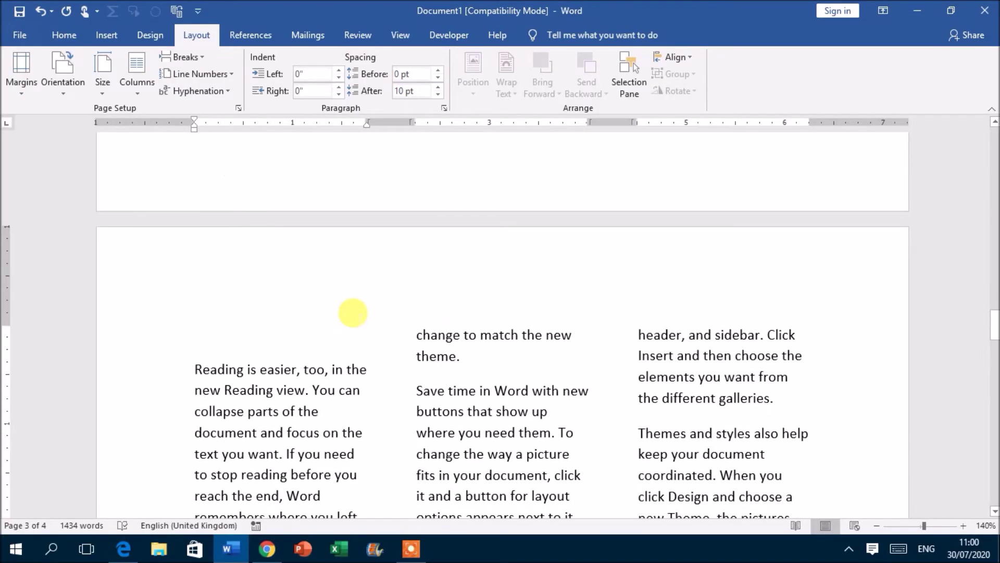
pyautogui.scroll(4, 352, 312)
pyautogui.hotkey('ctrl', 'z')
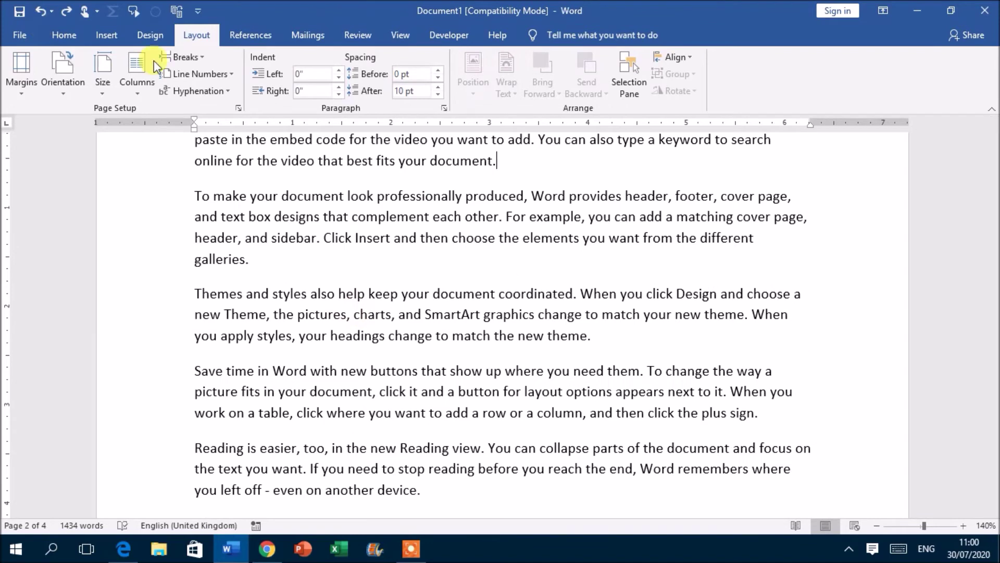
# Insert a text-wrapping break after 'document.' plus an empty line before 'To make your document…'.
pyautogui.click(182, 57)
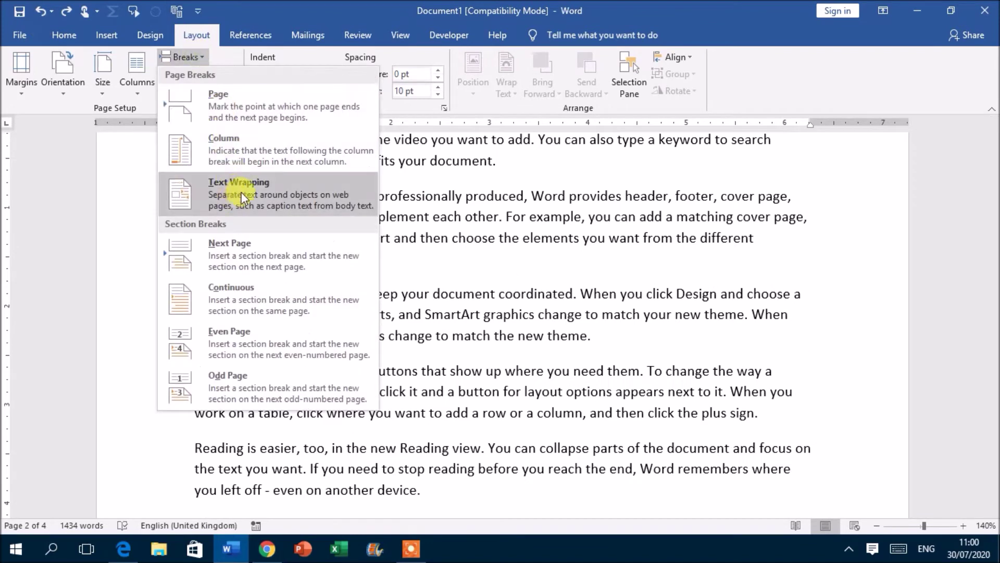
pyautogui.click(500, 159)
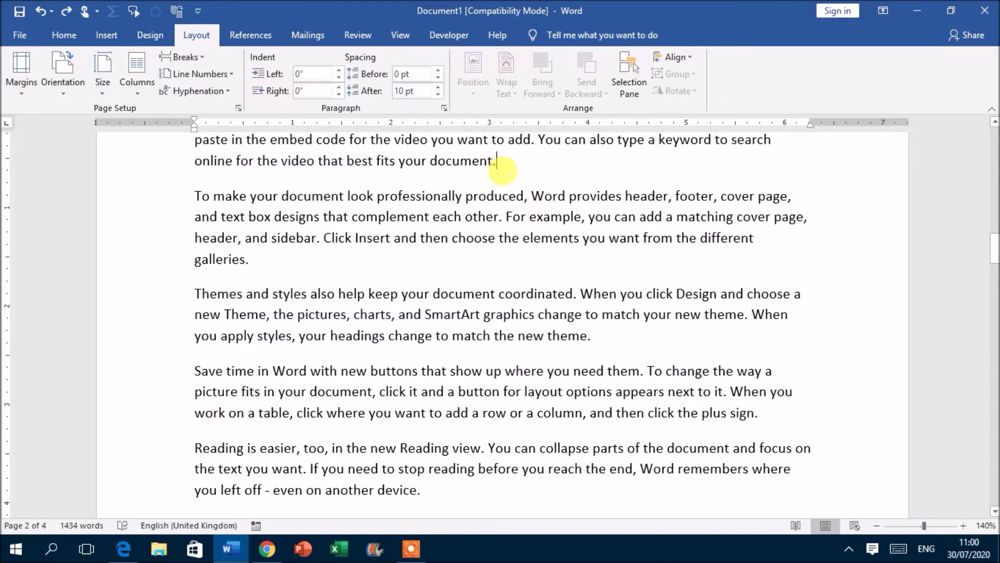
pyautogui.press('Return')
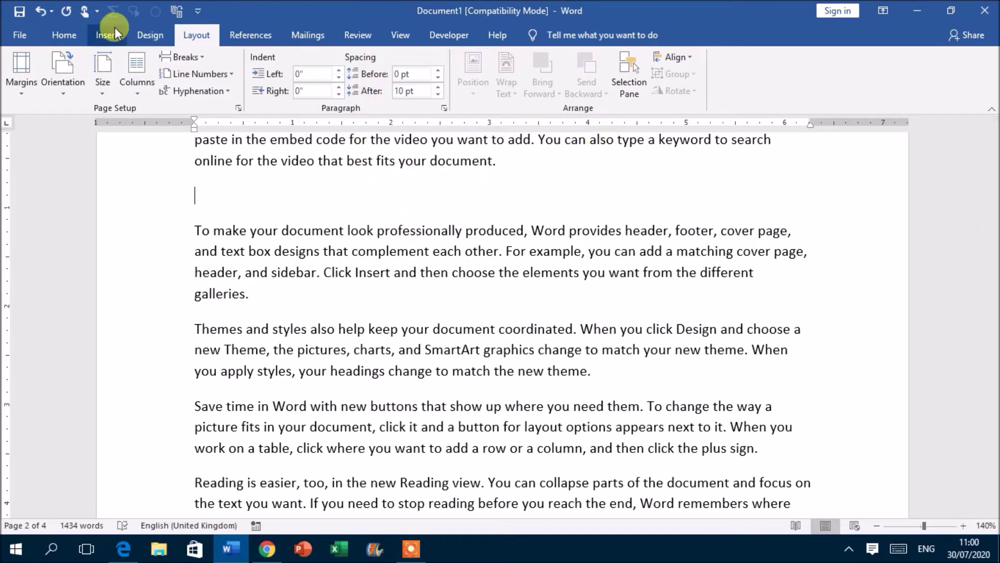
# Insert a clustered column chart and shrink it to about half its width.
pyautogui.click(236, 74)
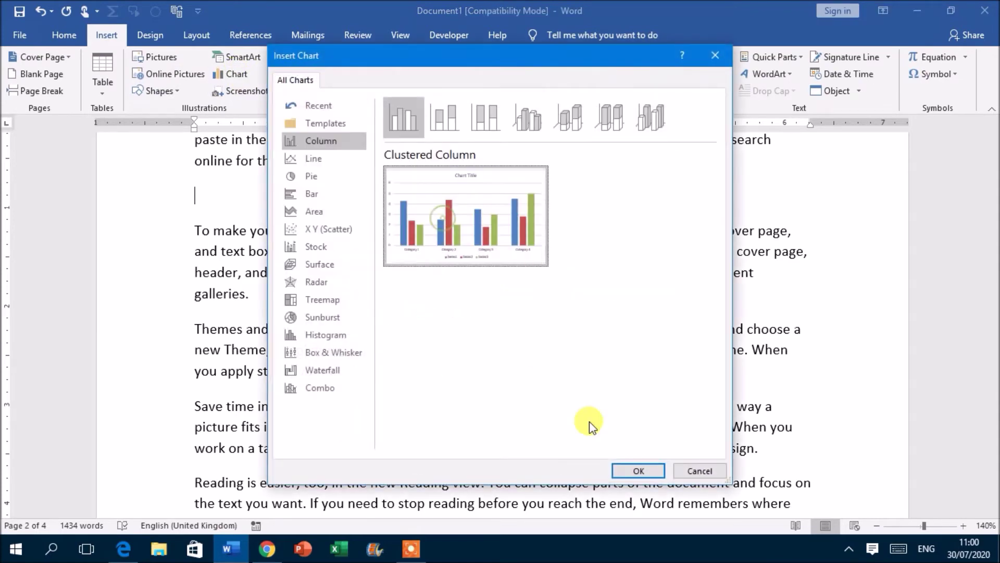
pyautogui.click(629, 471)
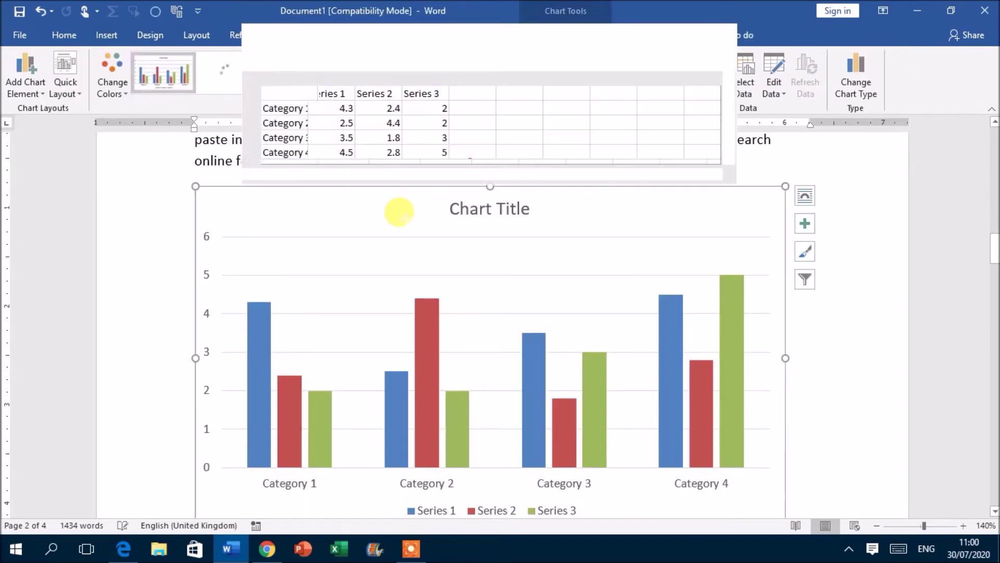
pyautogui.click(711, 352)
pyautogui.scroll(-4, 755, 415)
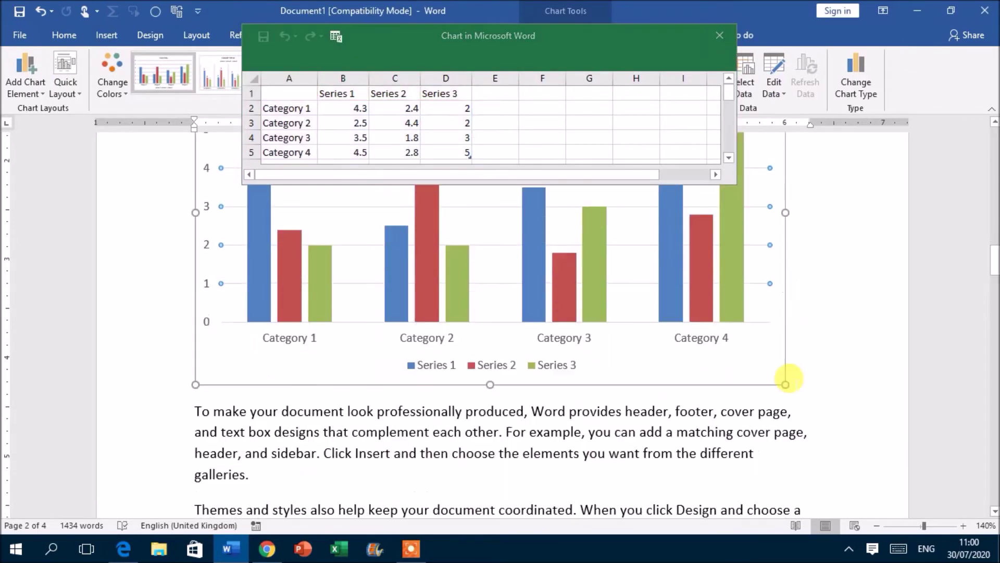
pyautogui.moveTo(785, 384); pyautogui.dragTo(496, 340)
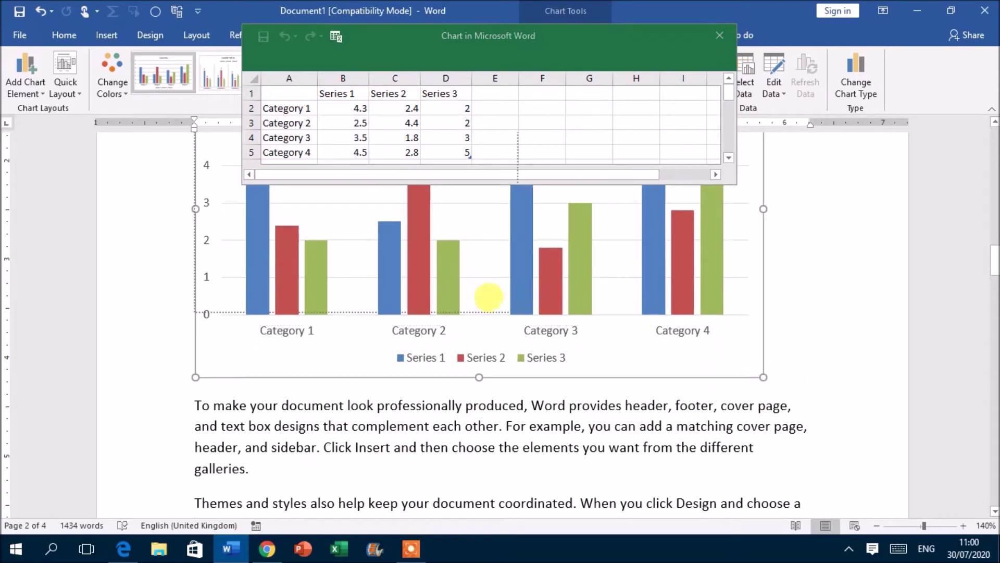
pyautogui.click(508, 401)
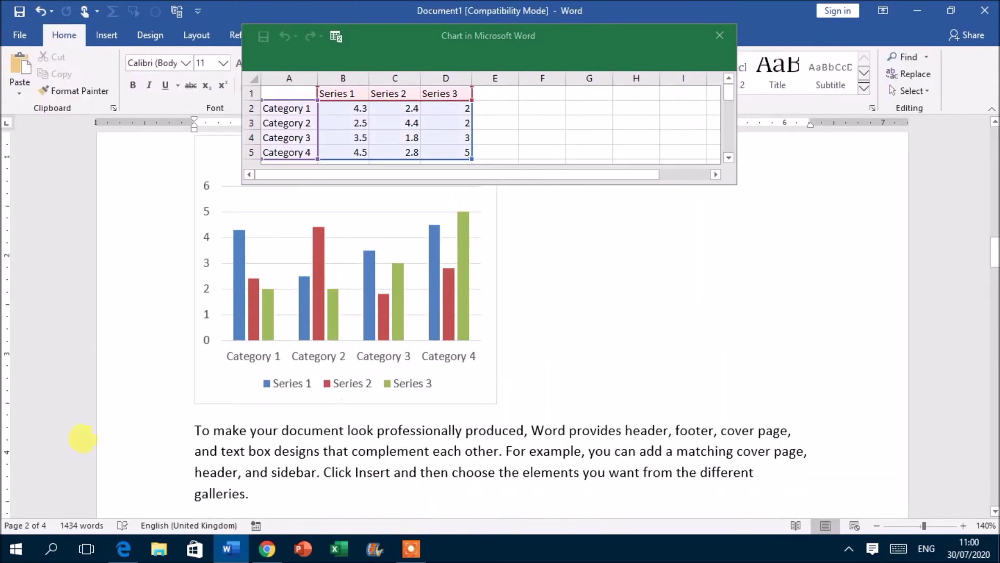
# Pull the 'To make your document…' text up beside the chart and close the data sheet.
pyautogui.click(185, 431)
pyautogui.press('BackSpace')
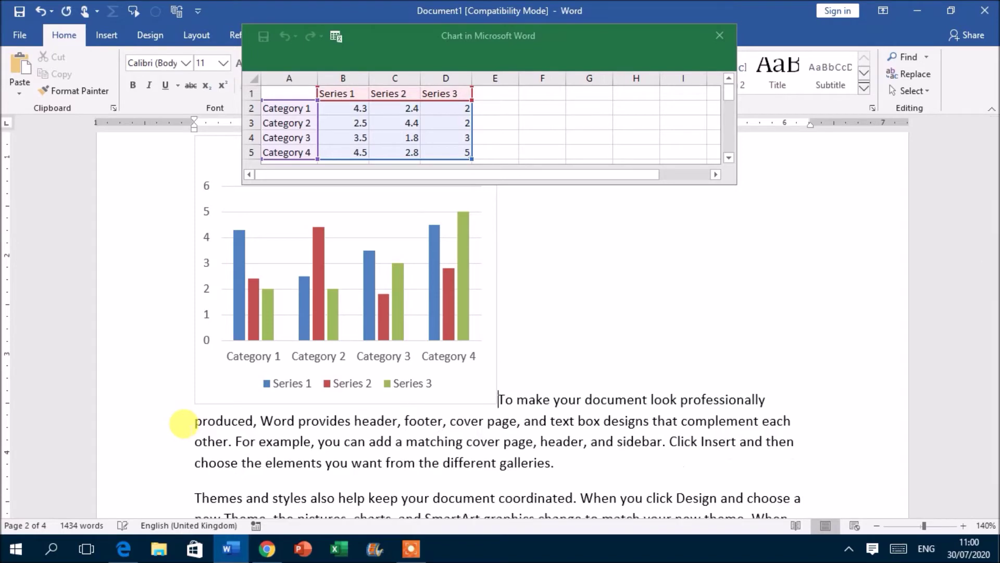
pyautogui.click(710, 47)
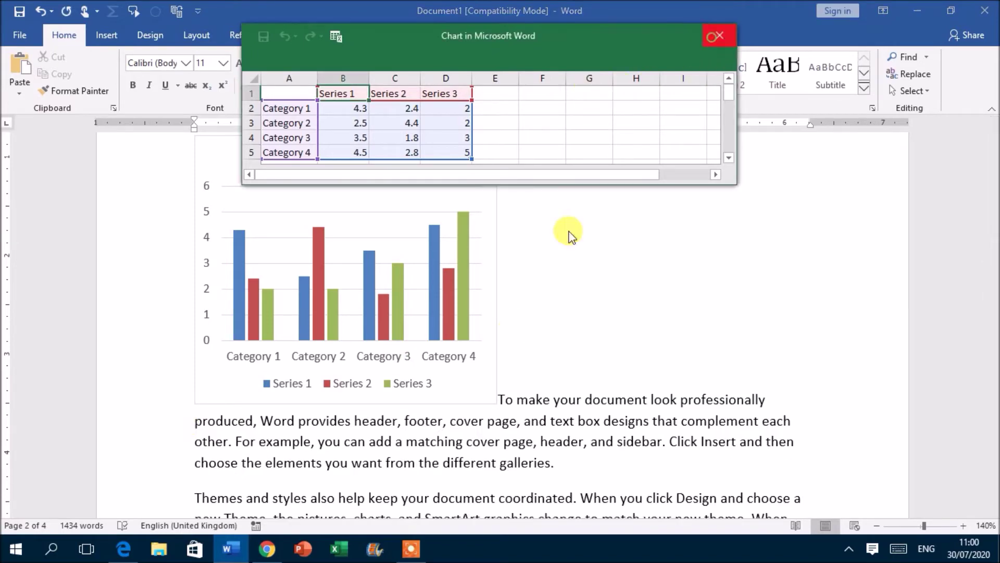
pyautogui.click(553, 343)
pyautogui.scroll(3, 527, 346)
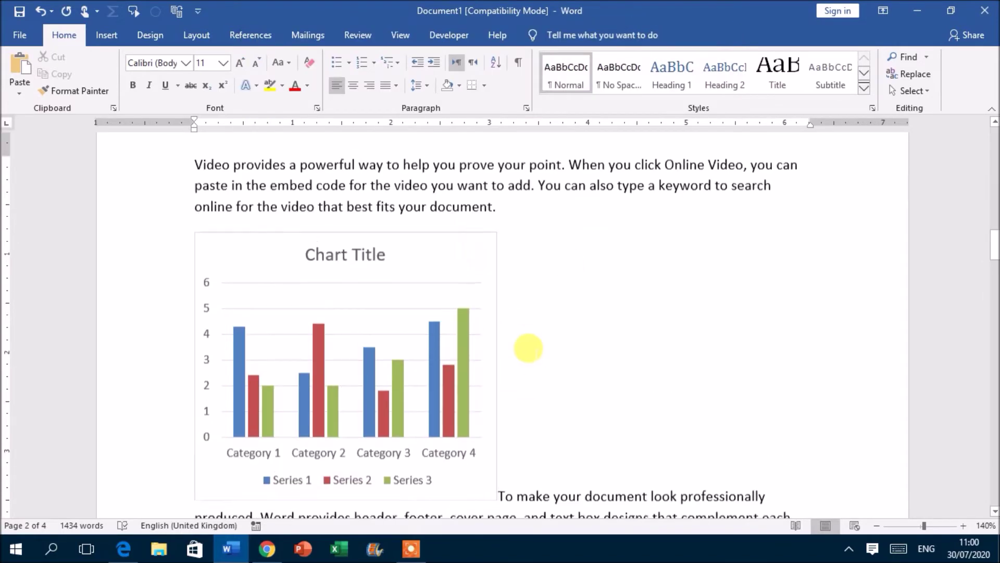
# Inspect the Series 1 bar formatting, then deselect the chart with the cursor before 'To make your document…'.
pyautogui.scroll(-3, 504, 315)
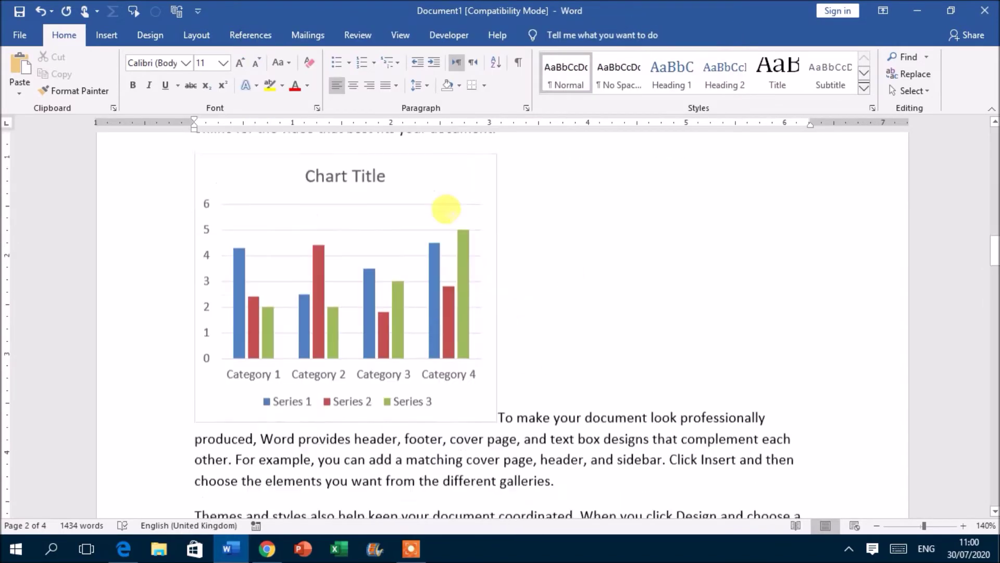
pyautogui.click(370, 272)
pyautogui.doubleClick(370, 272)
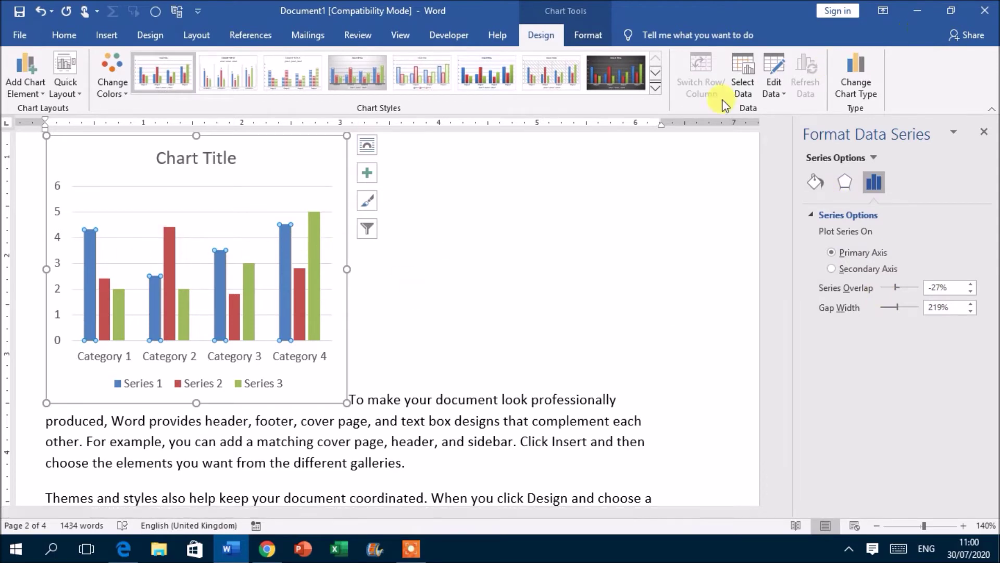
pyautogui.click(261, 247)
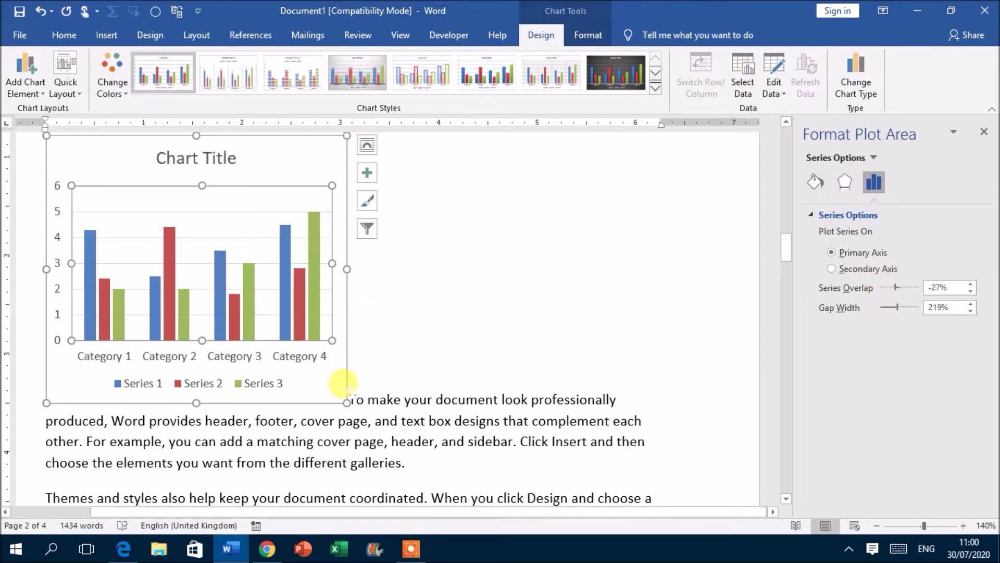
pyautogui.click(350, 399)
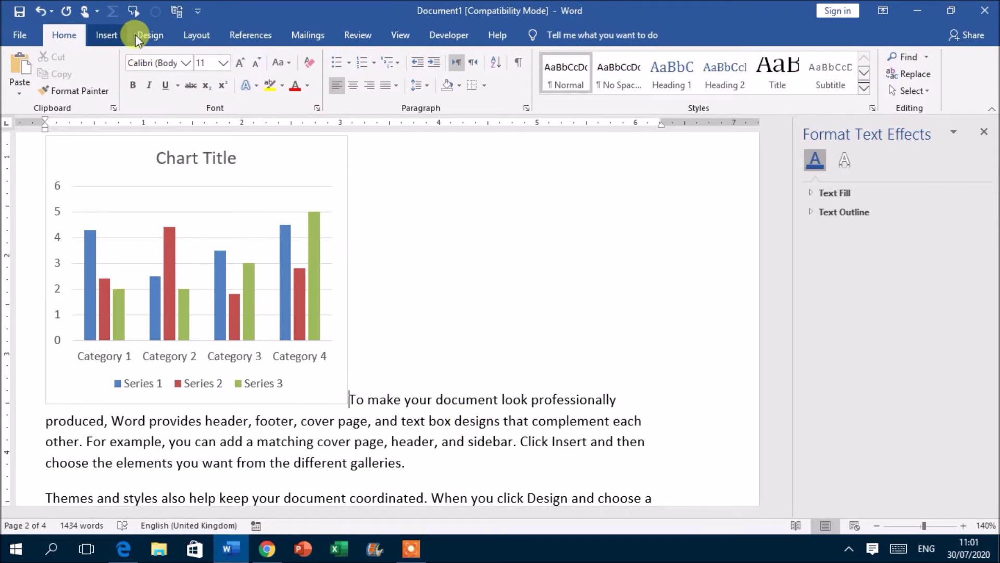
pyautogui.click(190, 34)
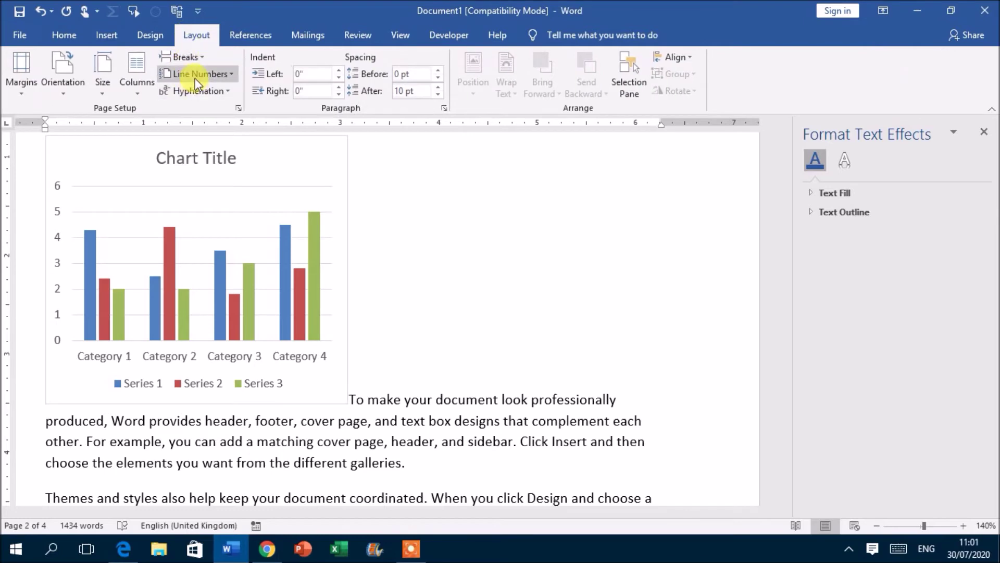
# Try a text-wrapping break below the chart, then undo it and the chart resize.
pyautogui.click(187, 57)
pyautogui.click(239, 200)
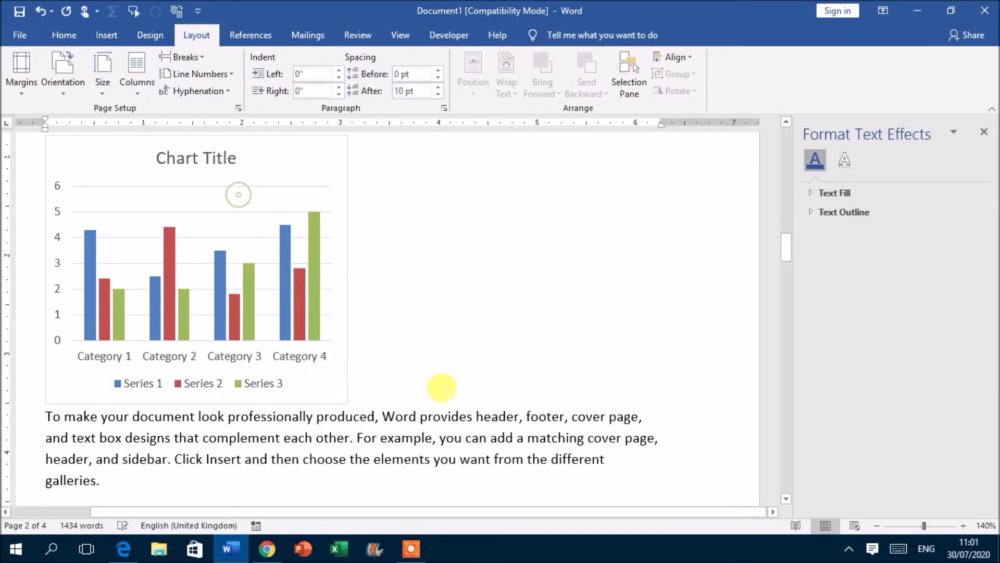
pyautogui.scroll(-2, 45, 282)
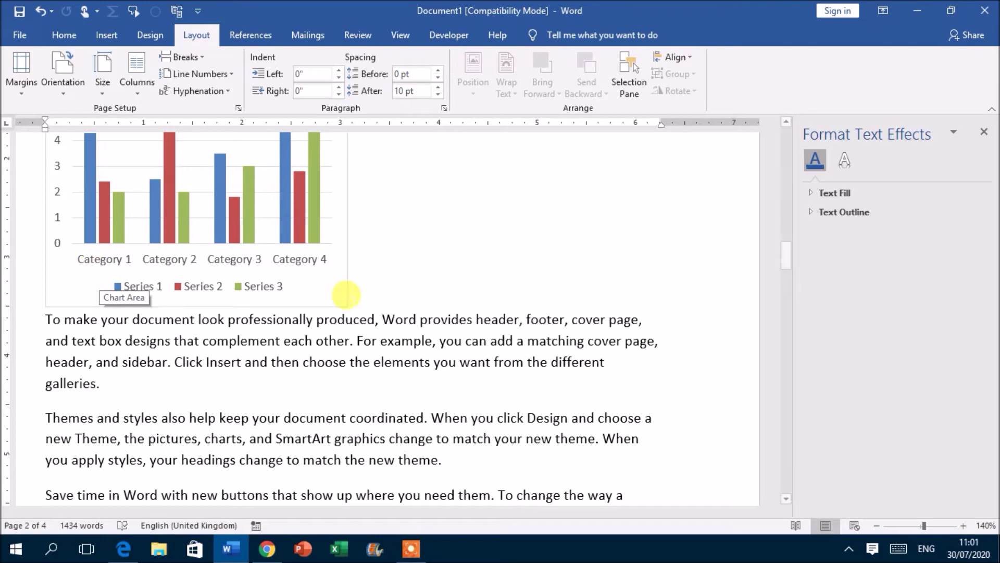
pyautogui.scroll(1, 271, 225)
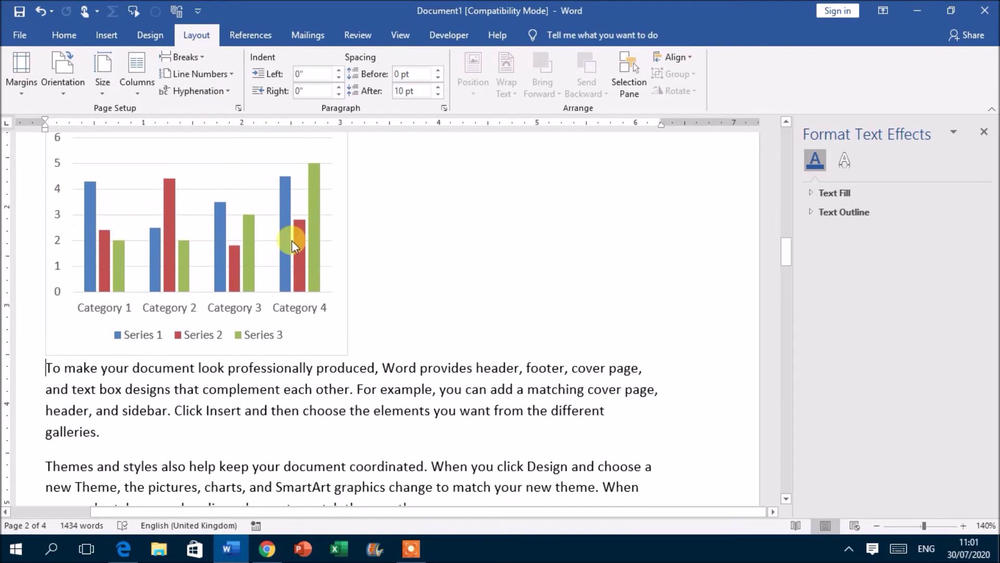
pyautogui.hotkey('ctrl', 'z')
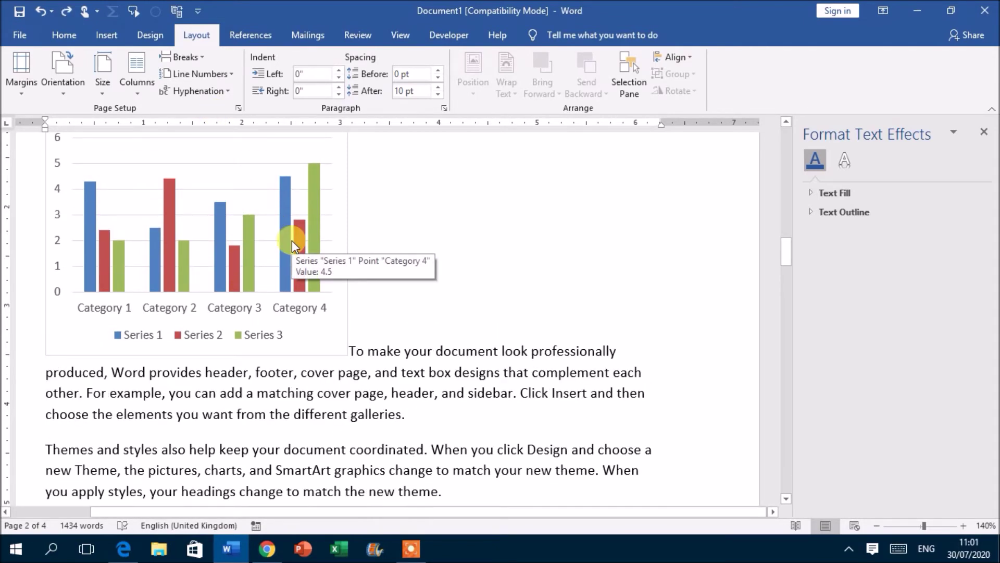
pyautogui.hotkey('ctrl', 'z')
pyautogui.hotkey('ctrl', 'z')
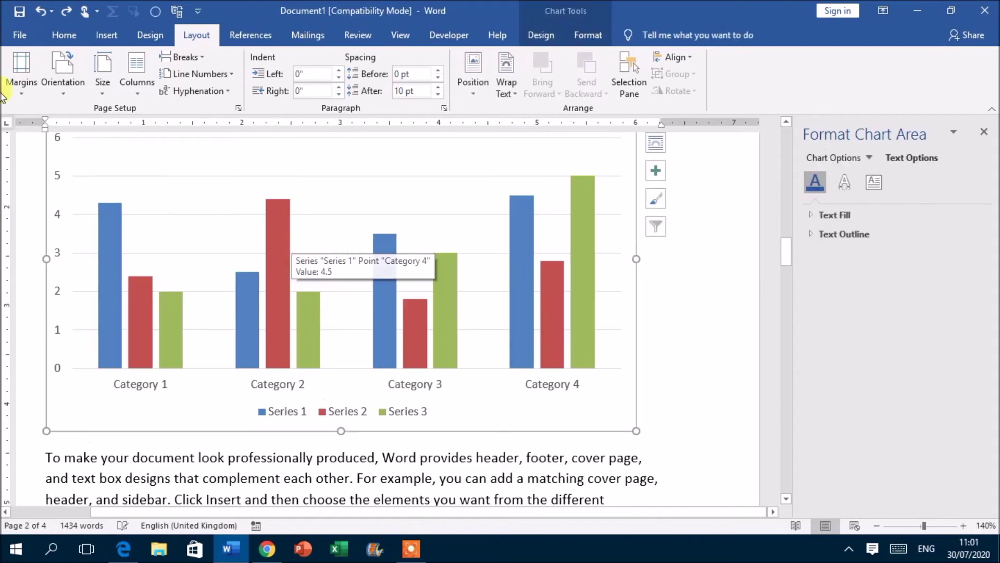
# Review the Breaks list without choosing one and place the cursor after 'galleries.'.
pyautogui.click(186, 57)
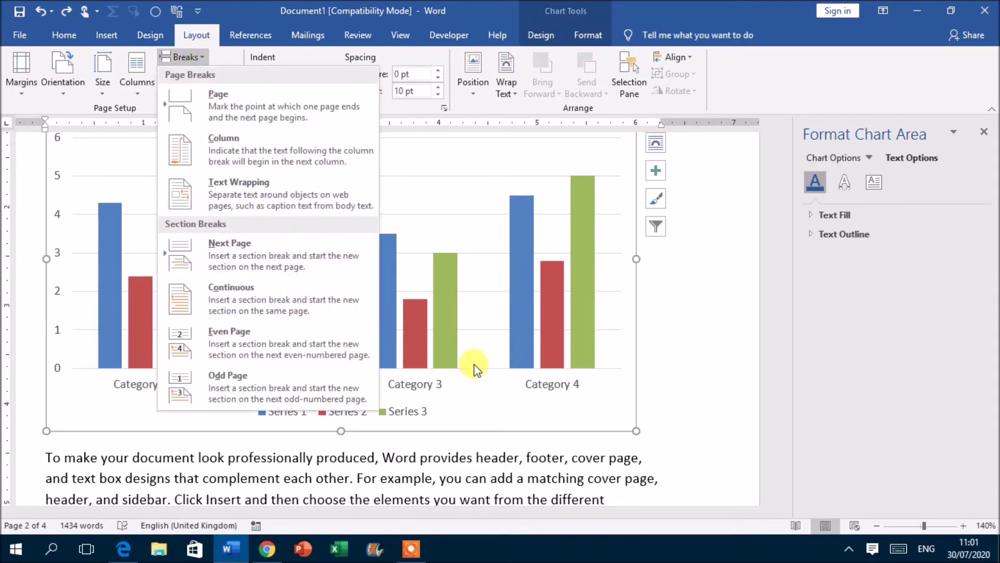
pyautogui.scroll(-3, 475, 375)
pyautogui.scroll(-2, 476, 390)
pyautogui.click(619, 308)
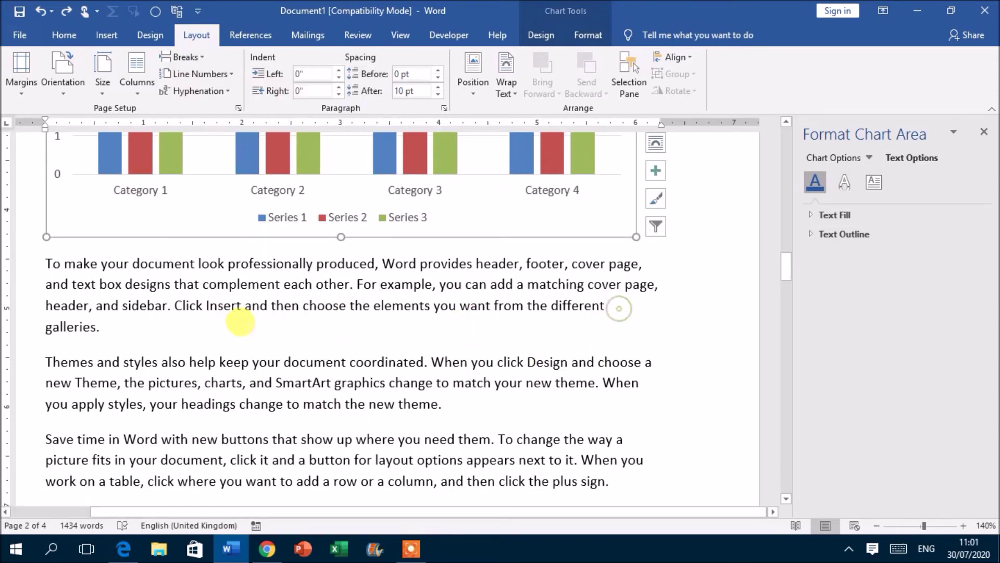
pyautogui.click(99, 327)
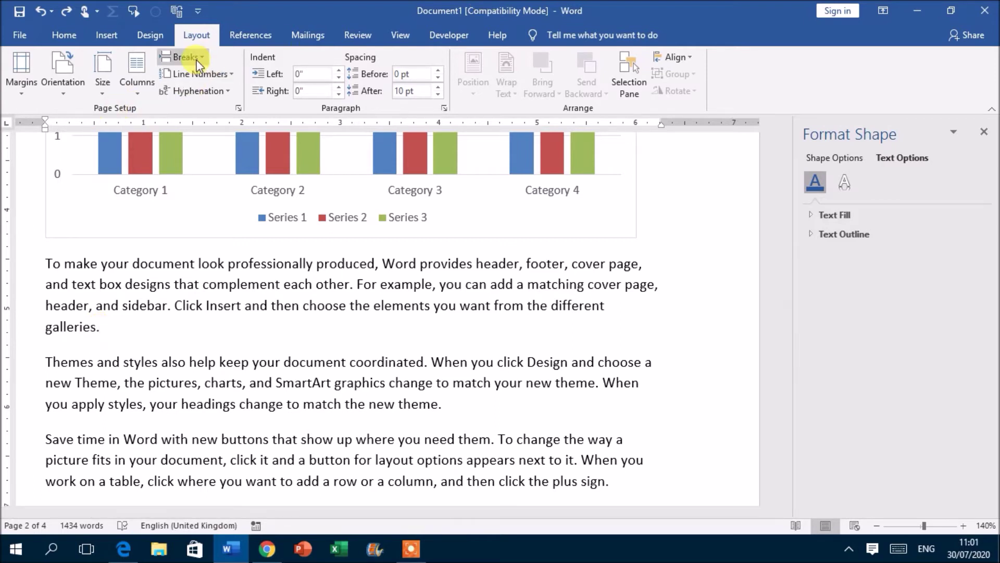
# Try a next-page section break before 'Themes and styles', undo it, and reopen the Breaks list.
pyautogui.click(182, 57)
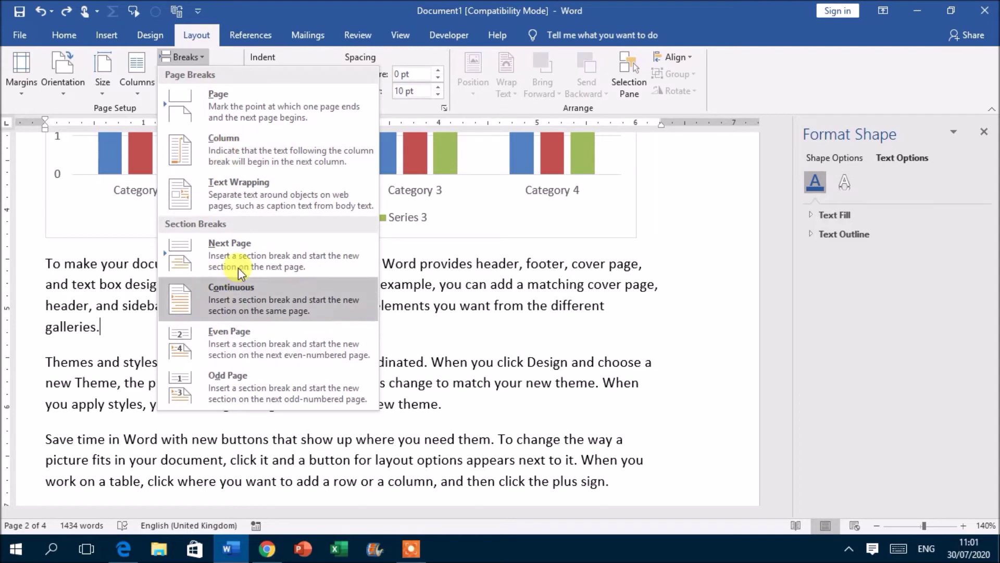
pyautogui.click(224, 264)
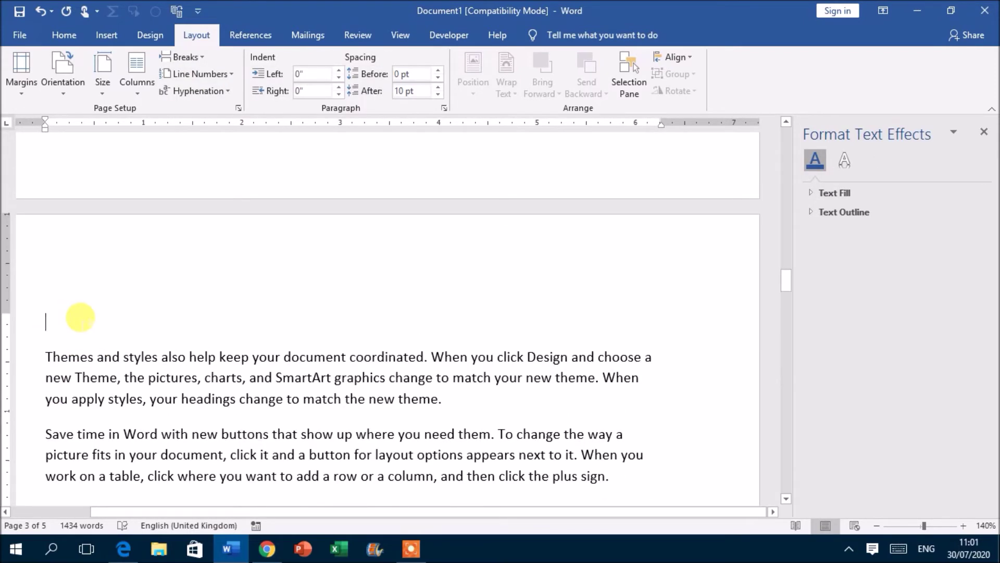
pyautogui.scroll(2, 151, 201)
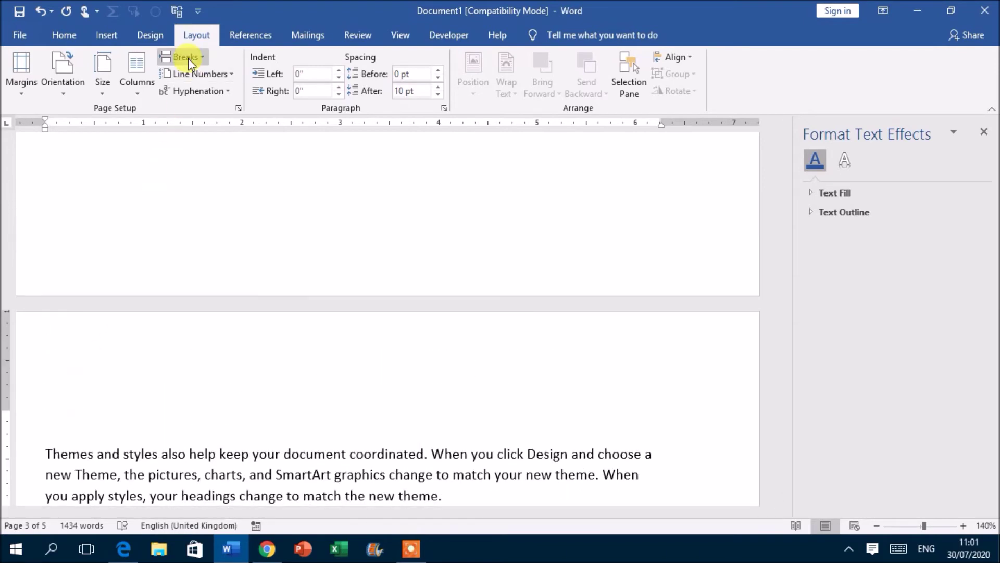
pyautogui.hotkey('ctrl', 'z')
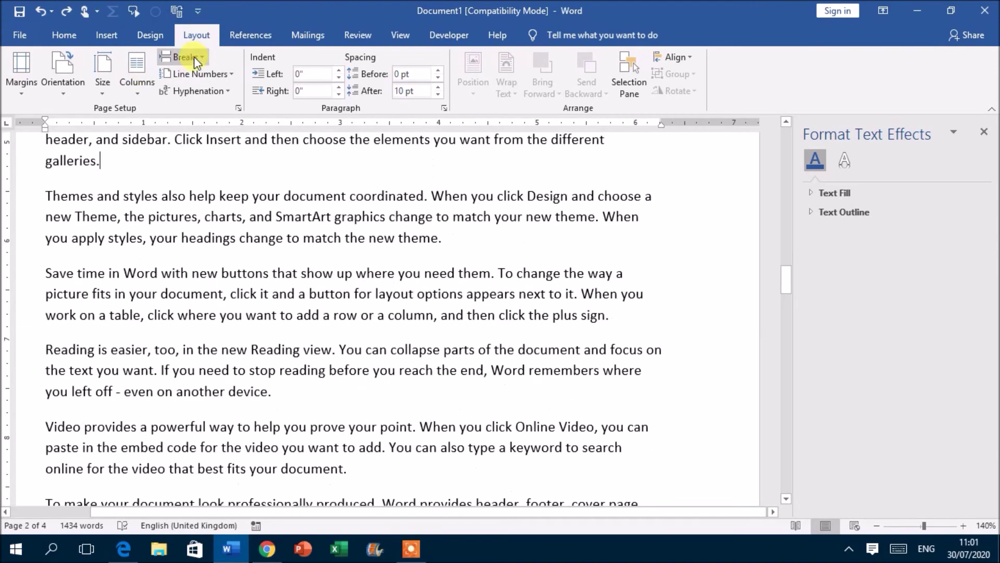
pyautogui.click(188, 57)
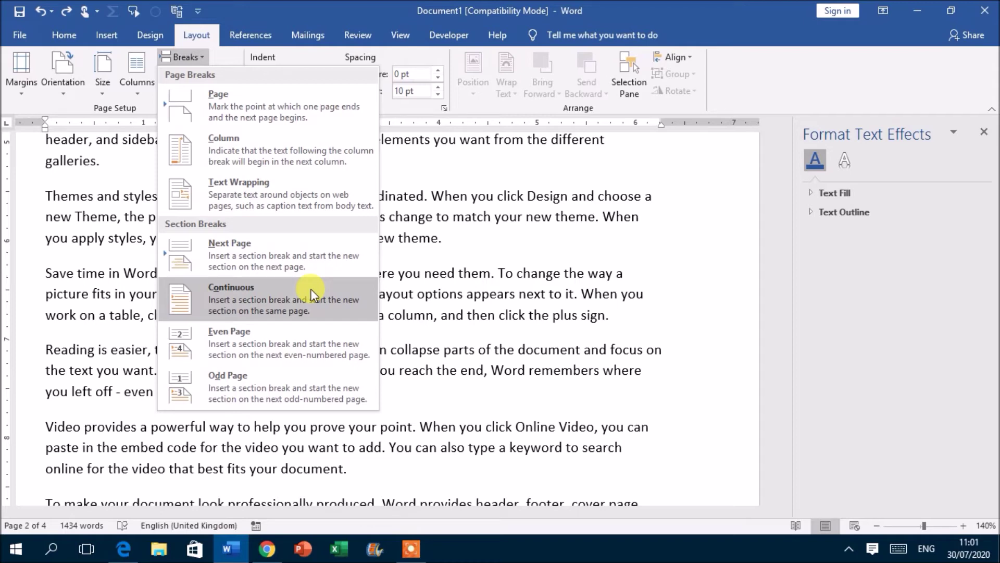
# Insert a continuous section break right after 'galleries.' and place the cursor at 'Themes and styles'.
pyautogui.click(444, 284)
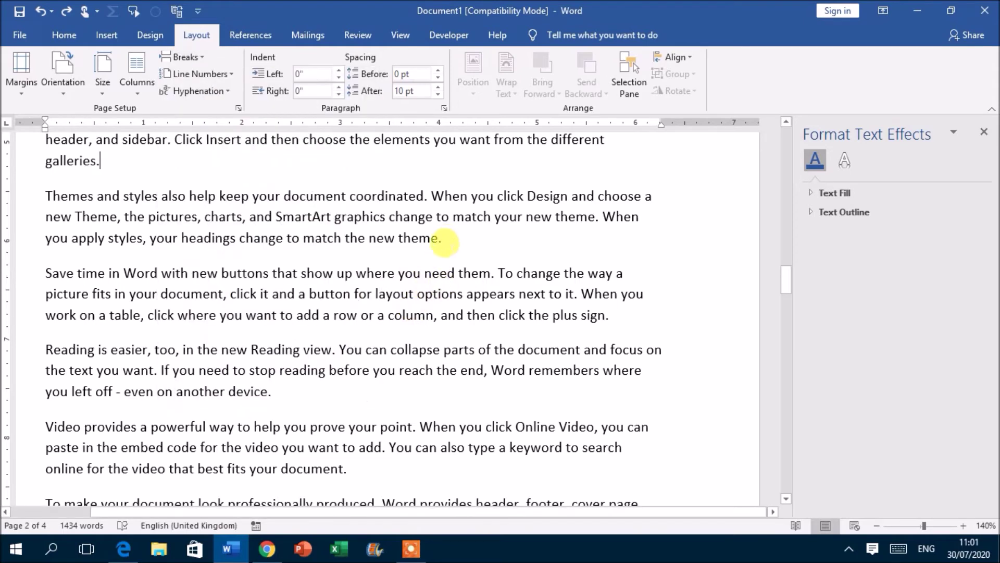
pyautogui.scroll(1, 446, 239)
pyautogui.click(100, 210)
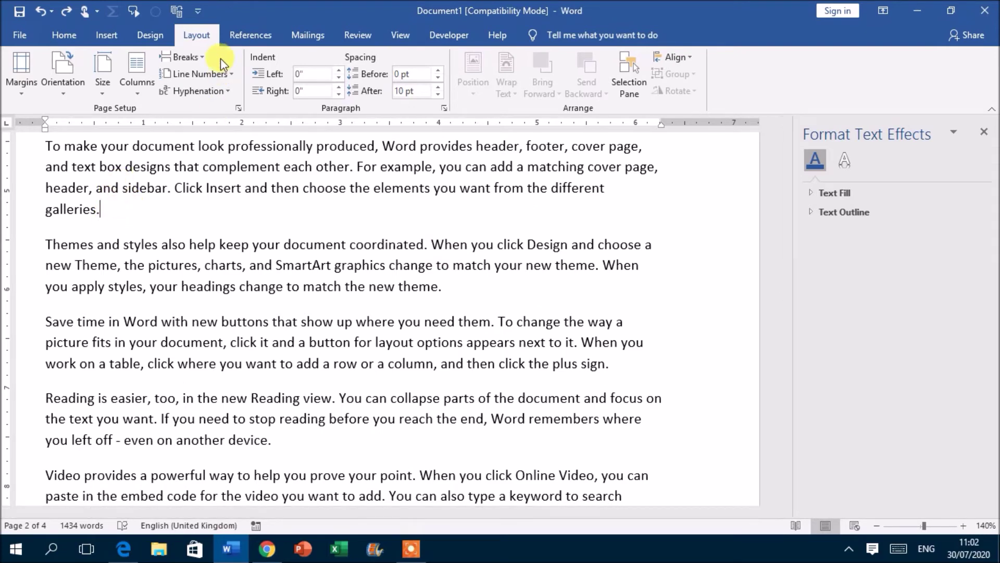
pyautogui.click(205, 57)
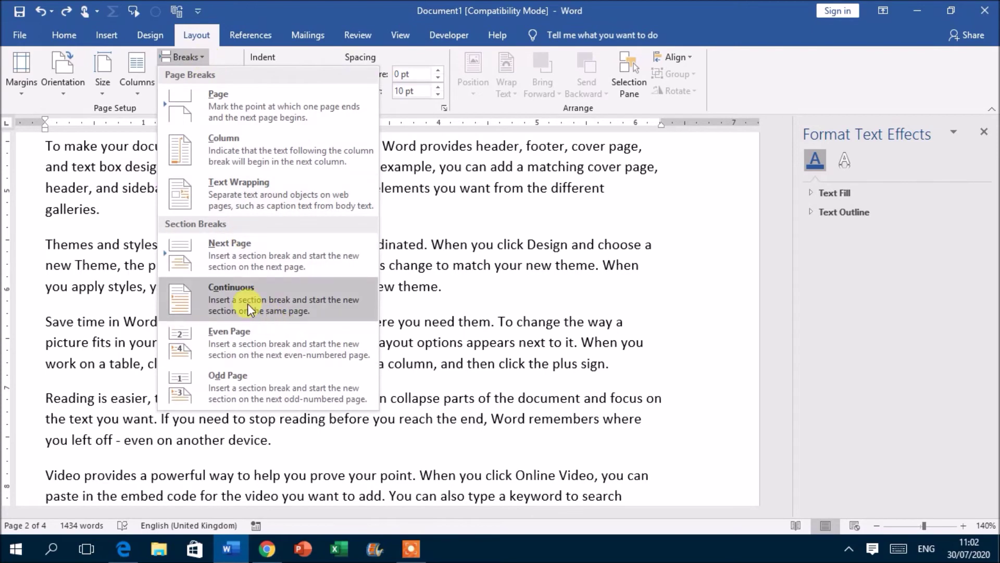
pyautogui.click(248, 303)
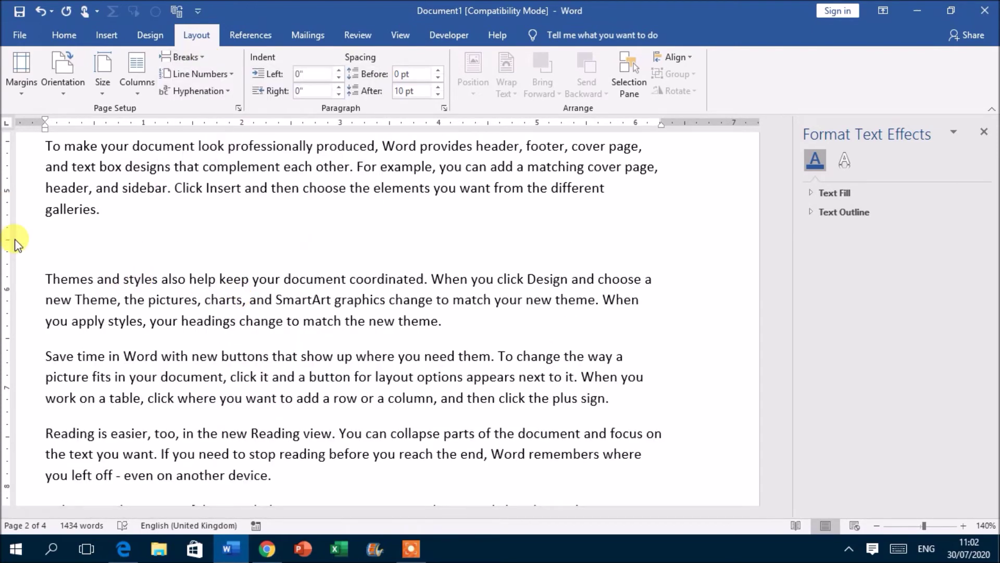
pyautogui.click(46, 280)
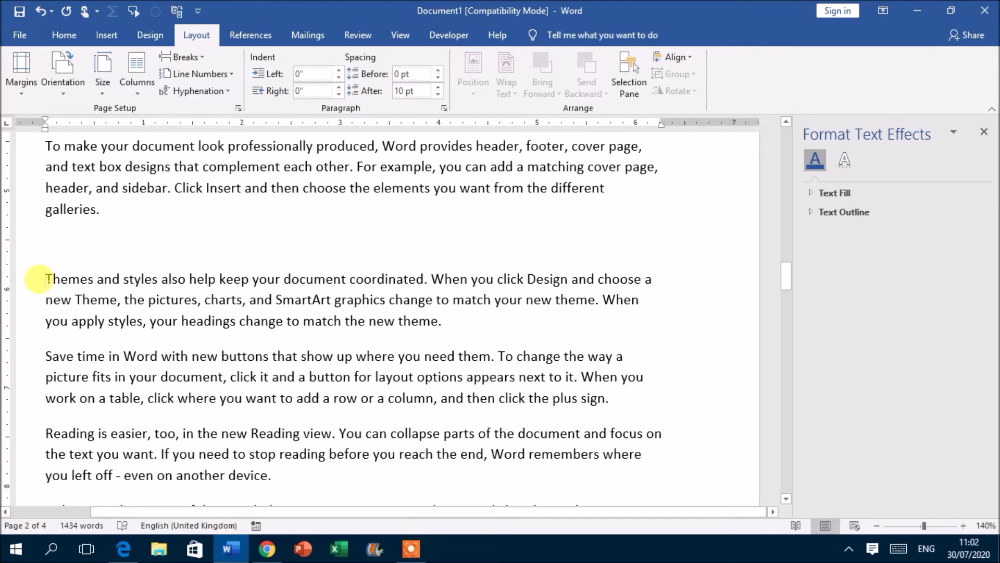
pyautogui.hotkey('ctrl', 'g')
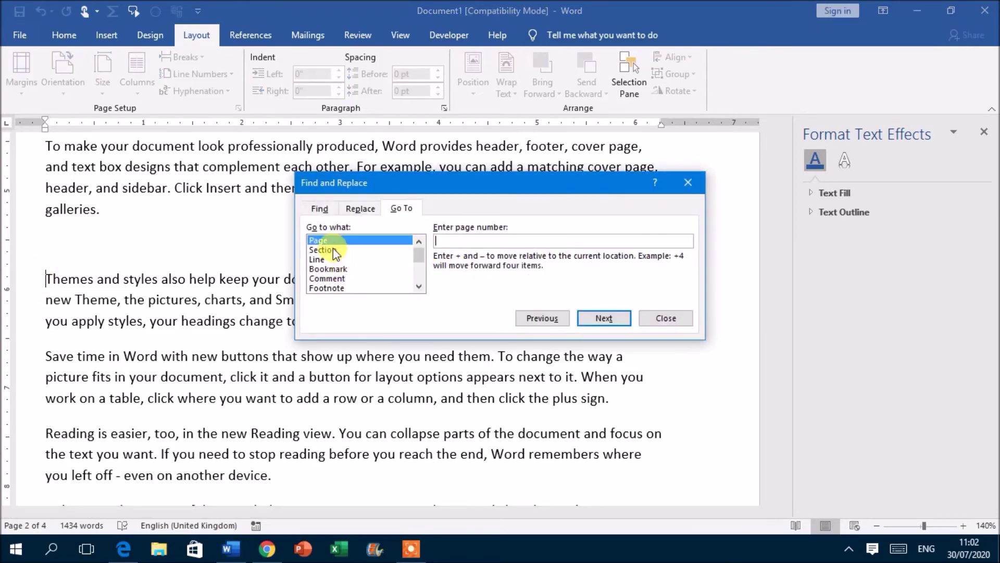
# Jump to section 2, close the dialog, and delete the blank paragraph above 'Themes and styles'.
pyautogui.click(344, 251)
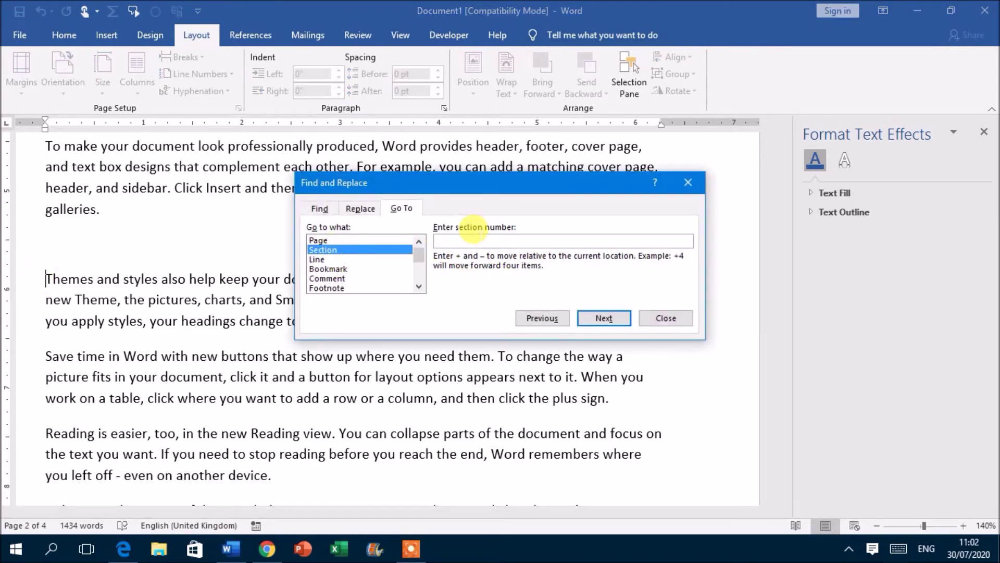
pyautogui.write('2')
pyautogui.press('Return')
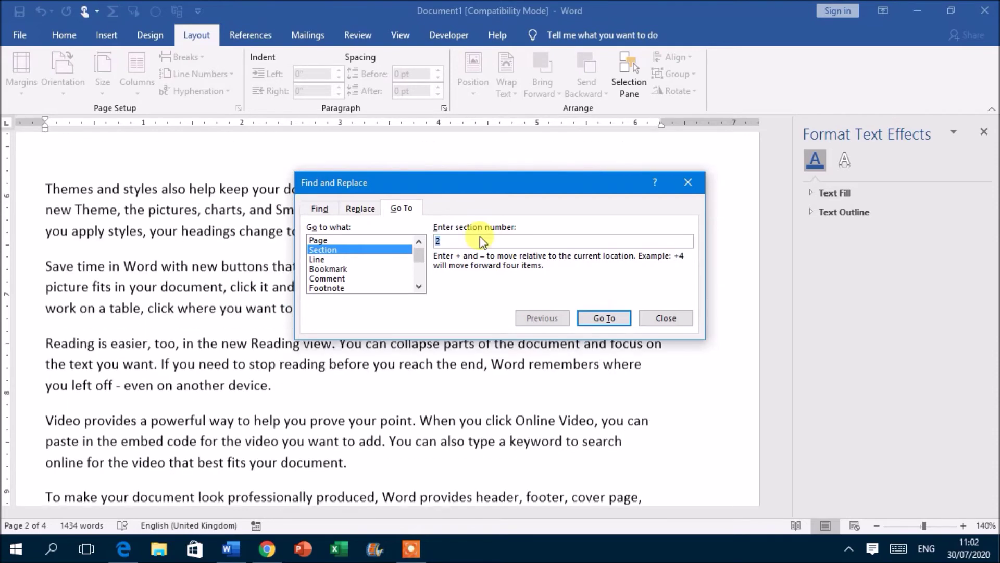
pyautogui.scroll(1, 78, 287)
pyautogui.scroll(-1, 79, 338)
pyautogui.scroll(-2, 75, 354)
pyautogui.scroll(-1, 74, 364)
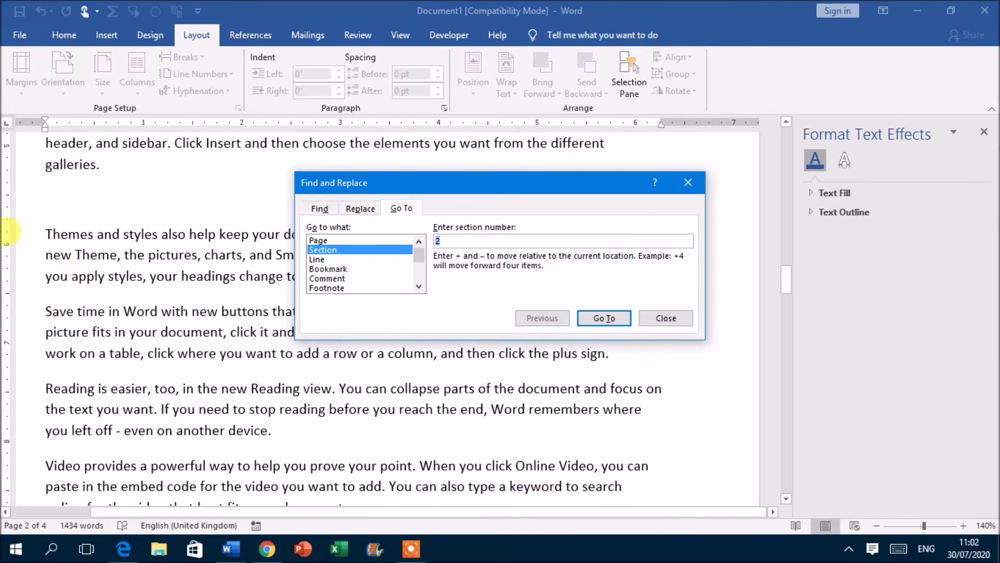
pyautogui.click(667, 319)
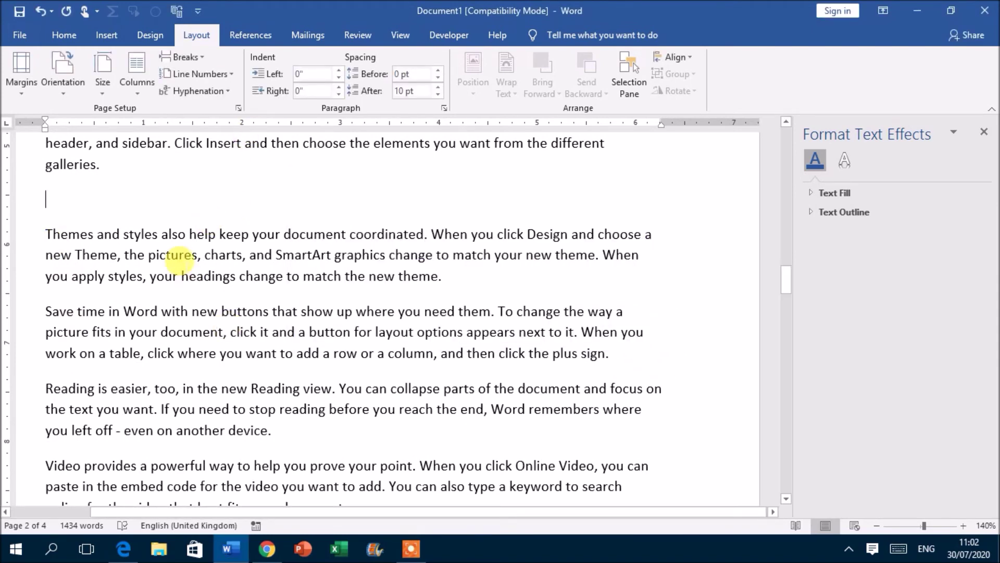
pyautogui.press('BackSpace')
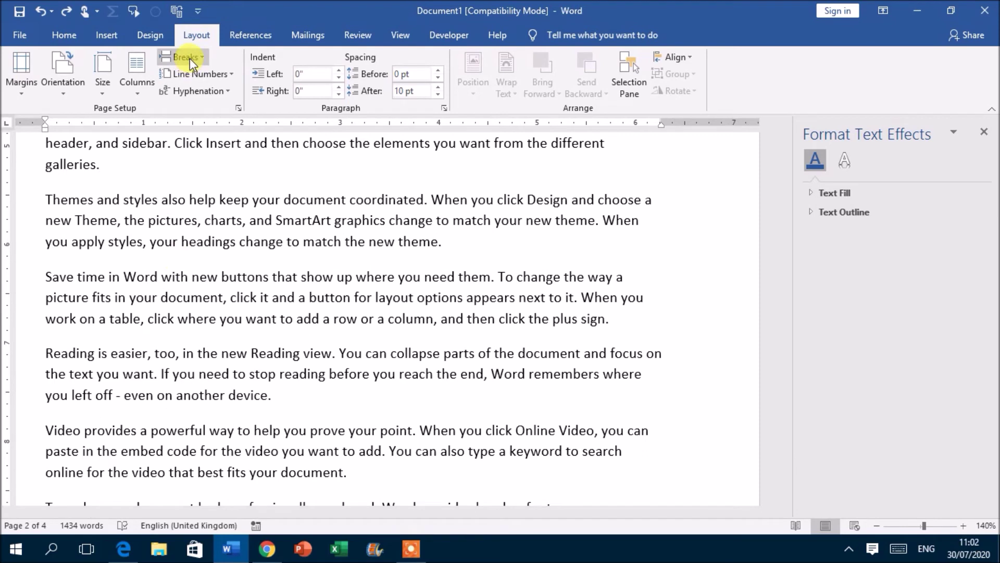
# Insert an even-page section break so 'Themes and styles' starts on page 4.
pyautogui.click(190, 58)
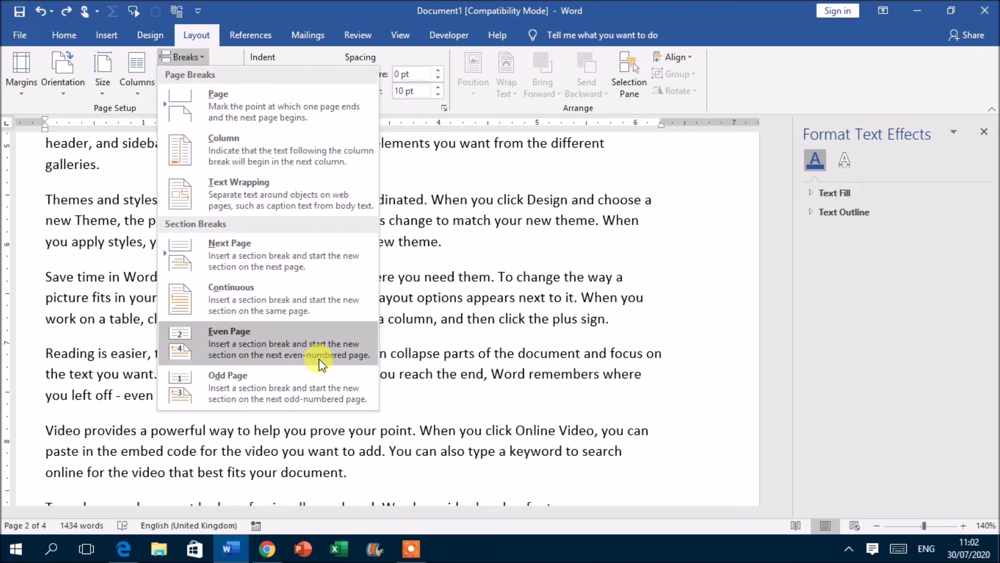
pyautogui.click(264, 348)
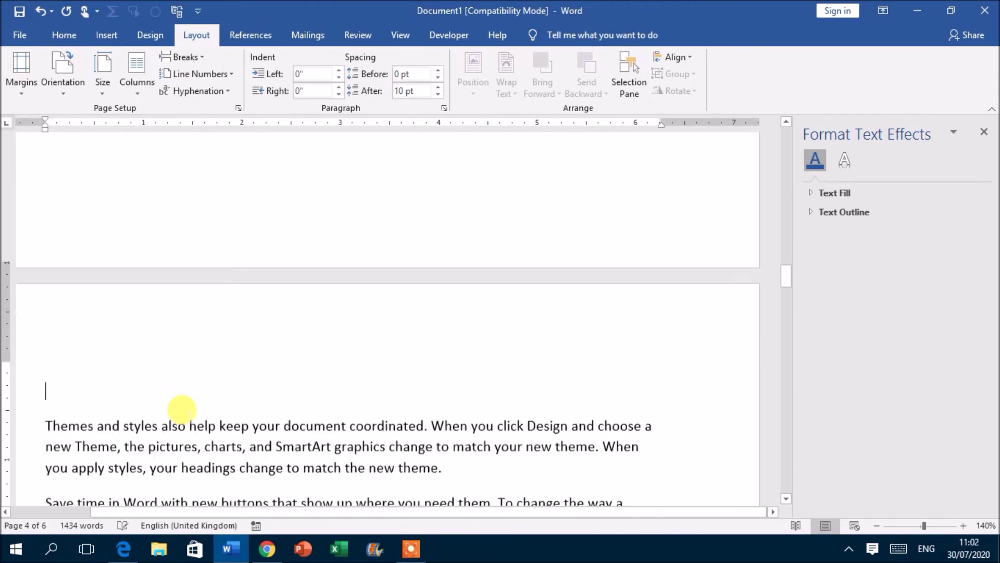
pyautogui.scroll(1, 107, 82)
pyautogui.scroll(2, 108, 82)
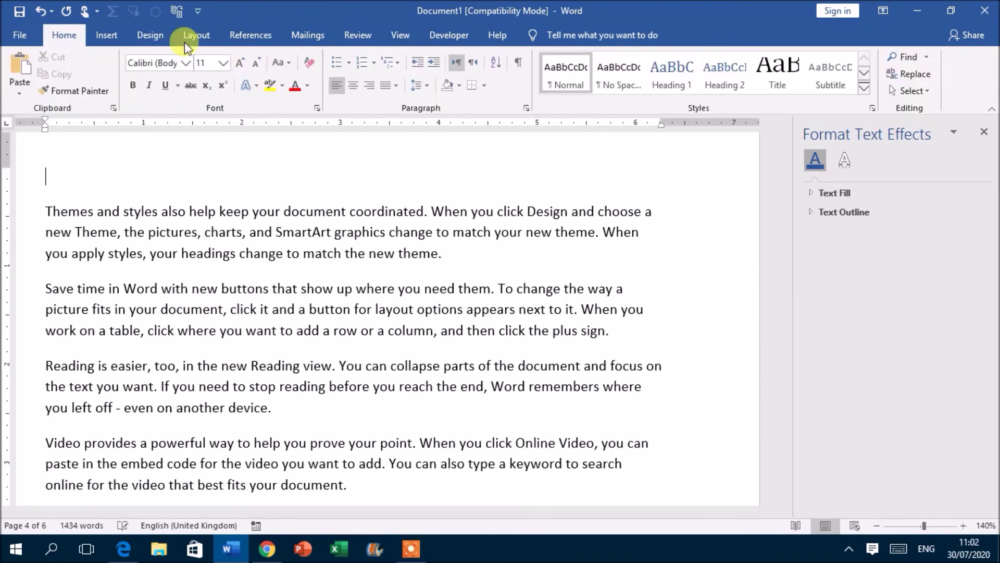
# Add a Plain Number 1 page number at the top of the page and exit the header.
pyautogui.click(106, 35)
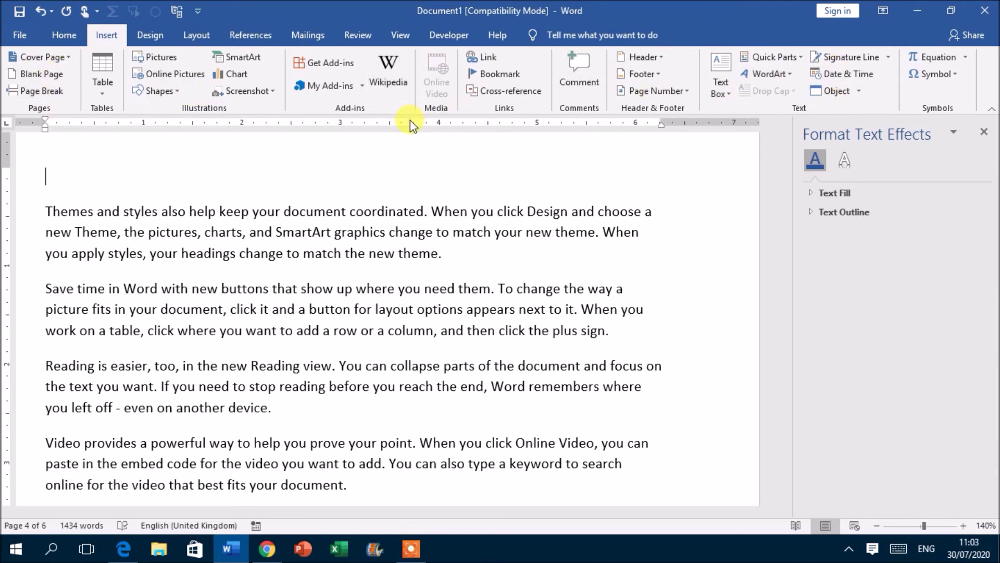
pyautogui.click(647, 92)
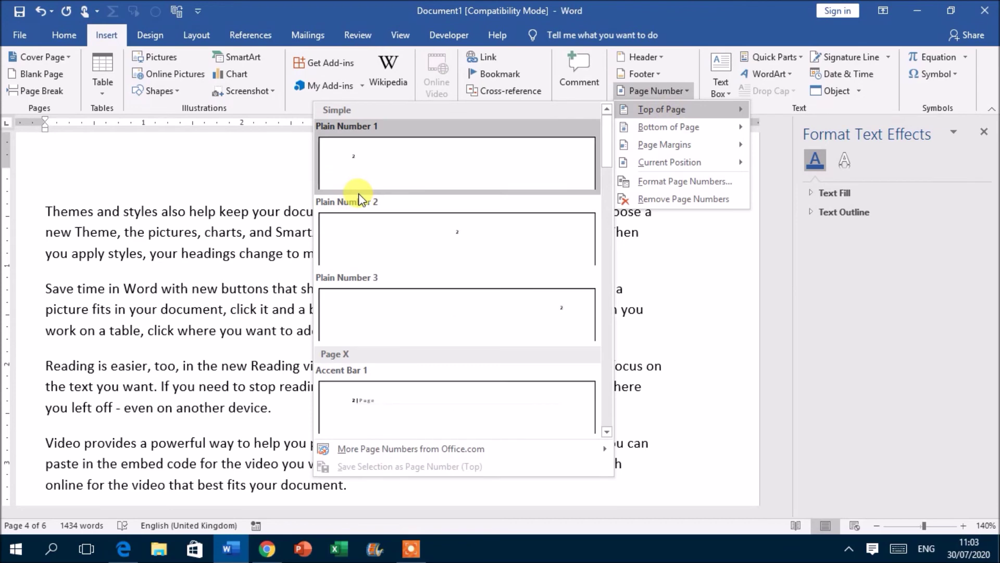
pyautogui.click(369, 150)
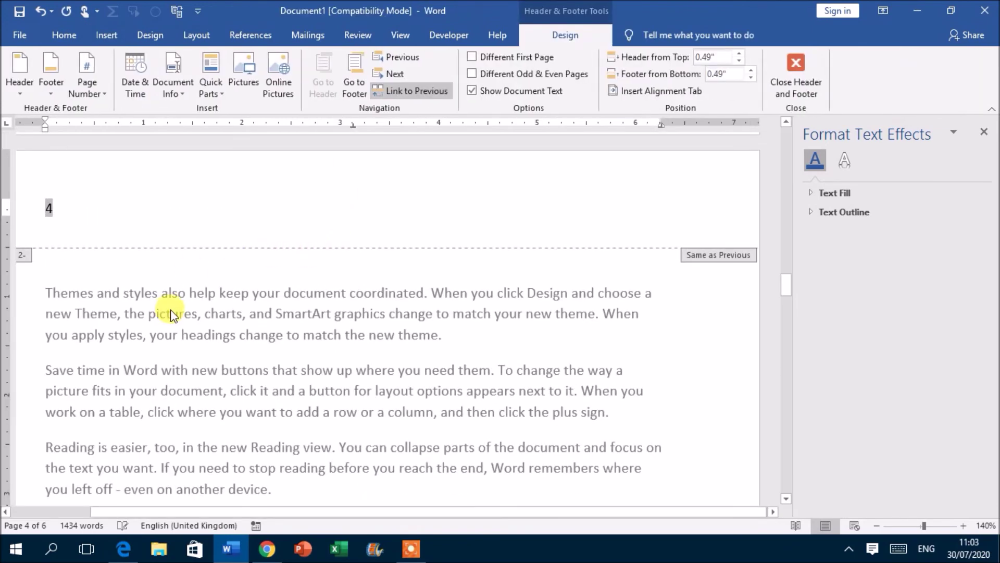
pyautogui.scroll(3, 201, 252)
pyautogui.scroll(4, 253, 264)
pyautogui.scroll(1, 268, 308)
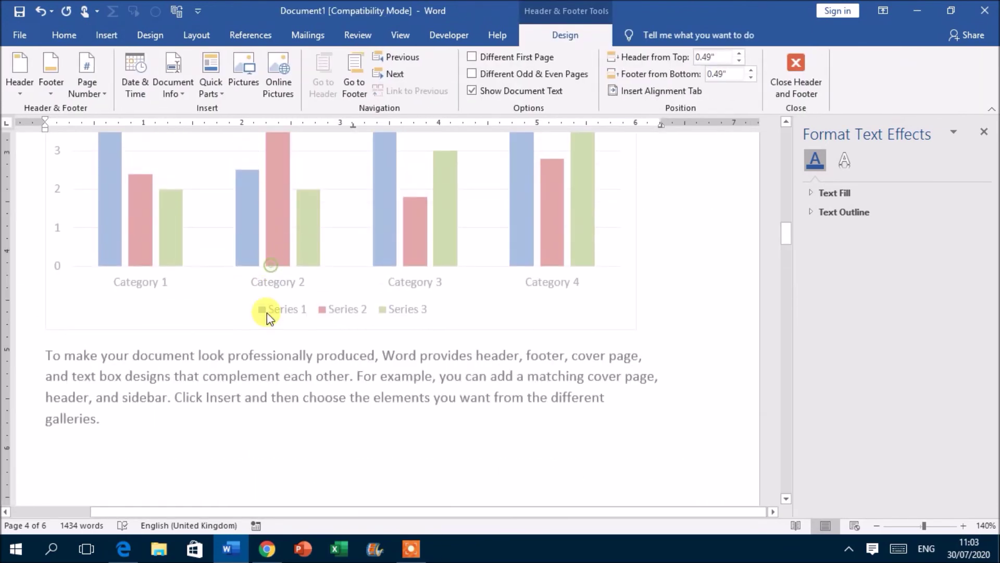
pyautogui.scroll(3, 246, 343)
pyautogui.scroll(2, 245, 342)
pyautogui.doubleClick(239, 319)
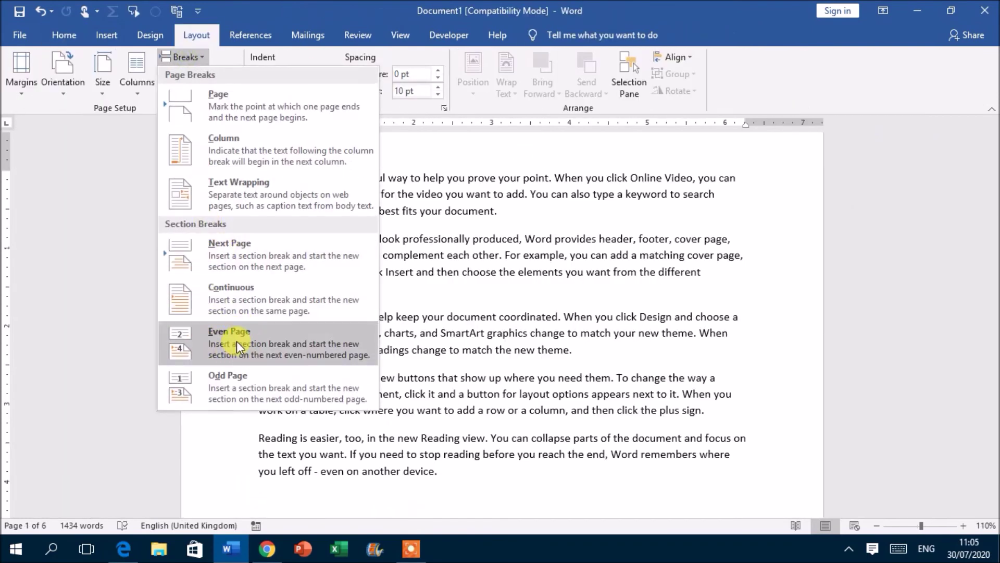
# Insert an even-page section break after the 'galleries' paragraph.
pyautogui.click(515, 333)
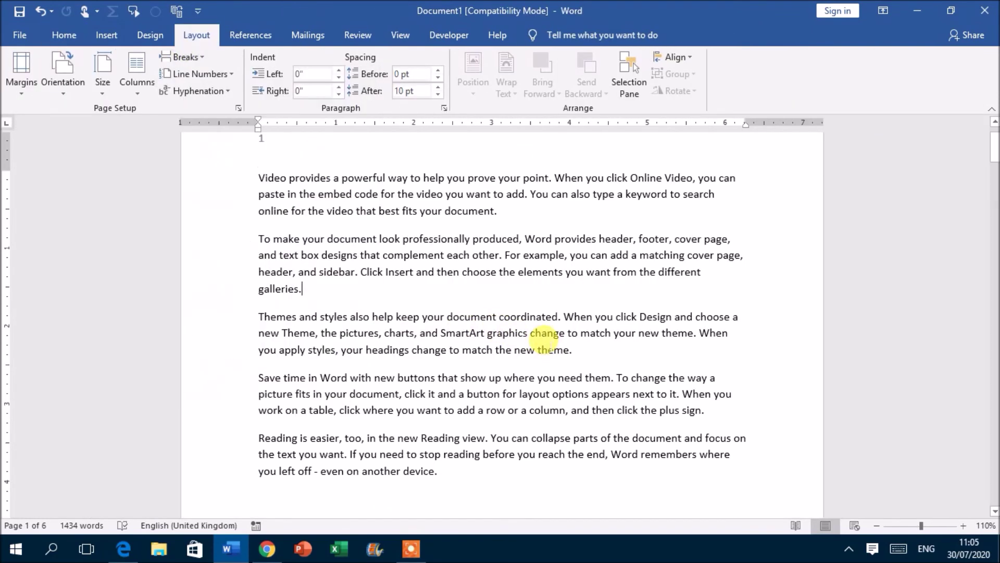
pyautogui.scroll(-2, 500, 364)
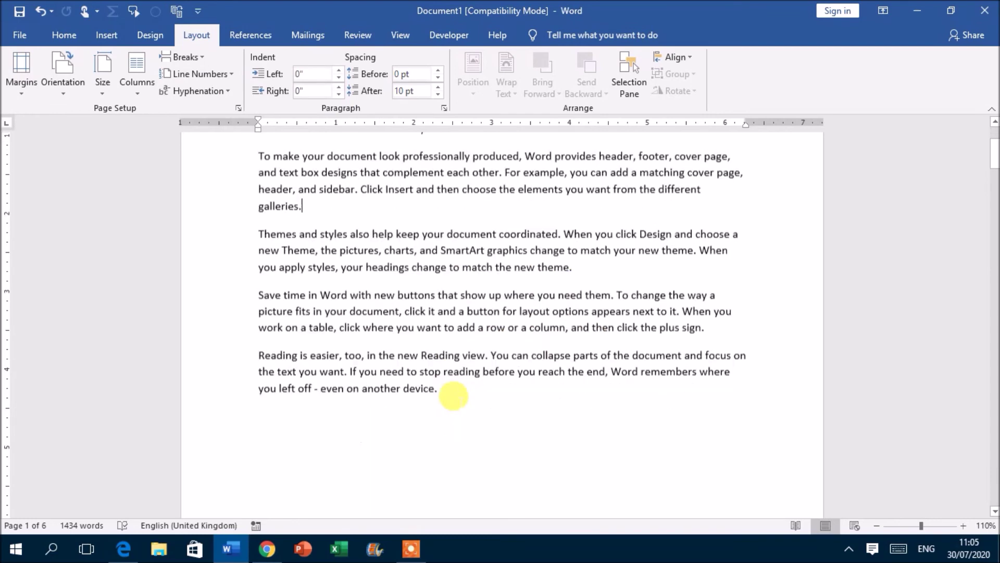
pyautogui.scroll(2, 433, 349)
pyautogui.scroll(1, 432, 349)
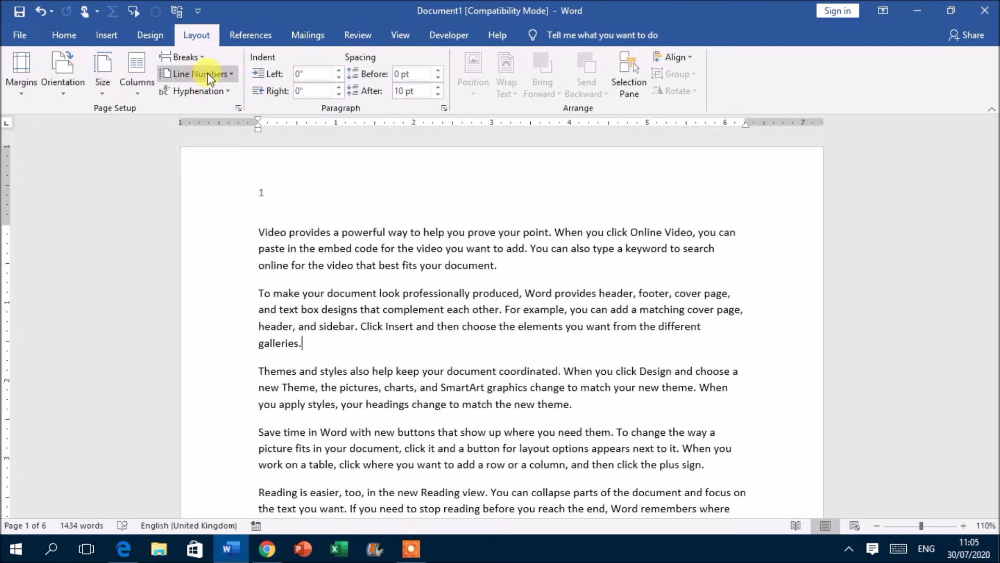
pyautogui.click(183, 57)
pyautogui.click(231, 339)
pyautogui.scroll(-5, 462, 315)
pyautogui.scroll(-5, 441, 315)
pyautogui.scroll(-5, 439, 315)
pyautogui.scroll(5, 439, 315)
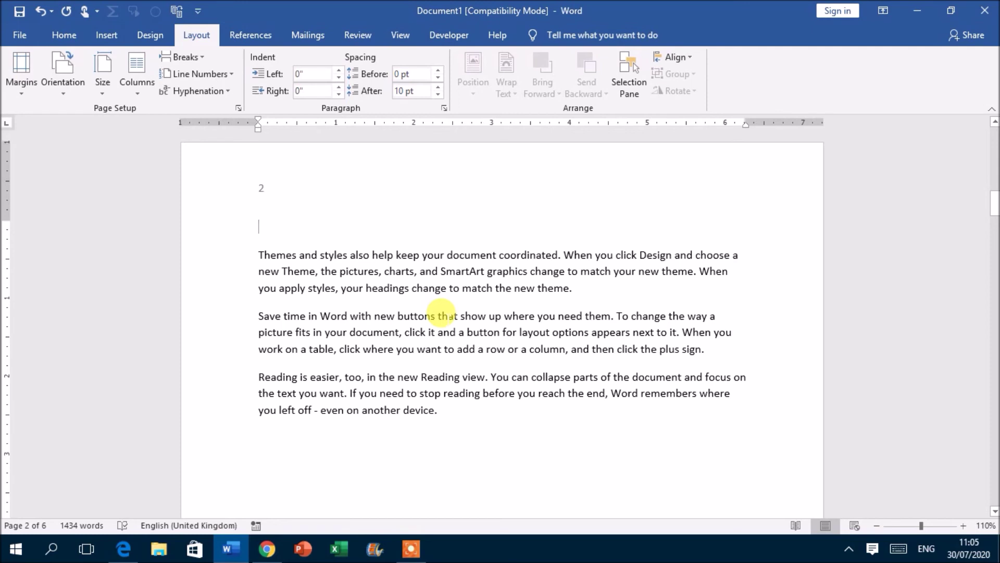
# Use Go To to jump to section 3 on page 4, then close the dialog.
pyautogui.hotkey('ctrl', 'g')
pyautogui.write('3')
pyautogui.click(677, 381)
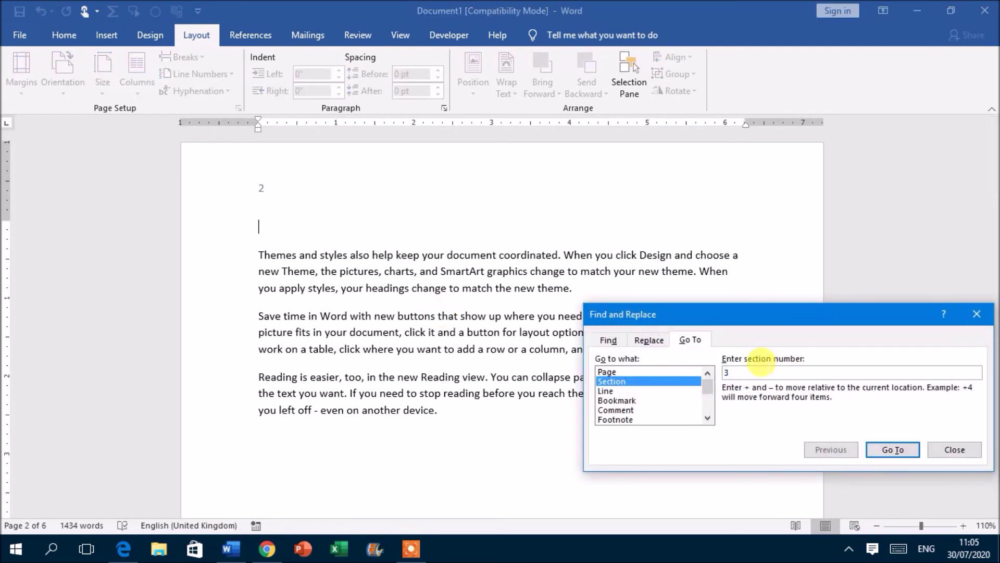
pyautogui.press('Return')
pyautogui.scroll(3, 364, 323)
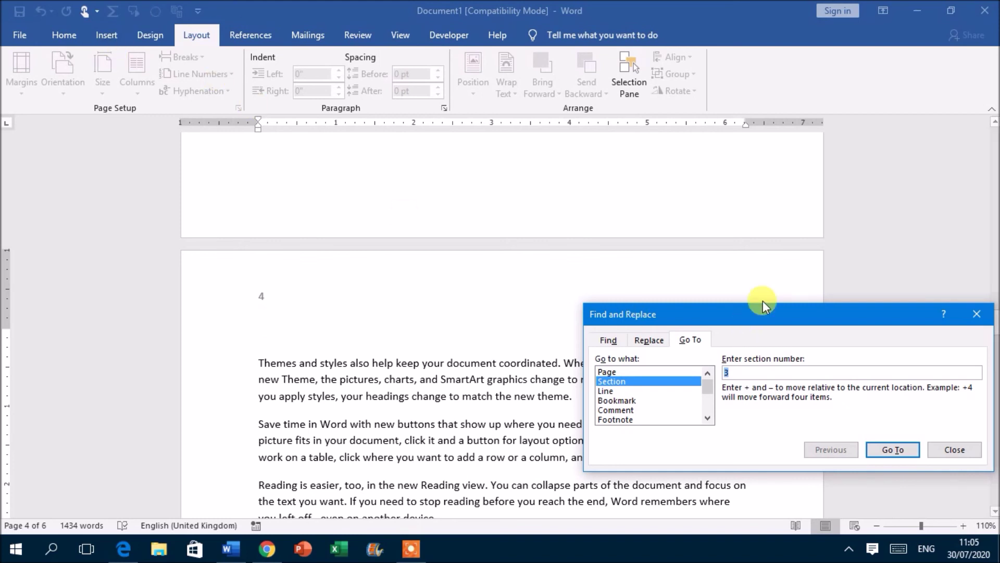
pyautogui.click(954, 449)
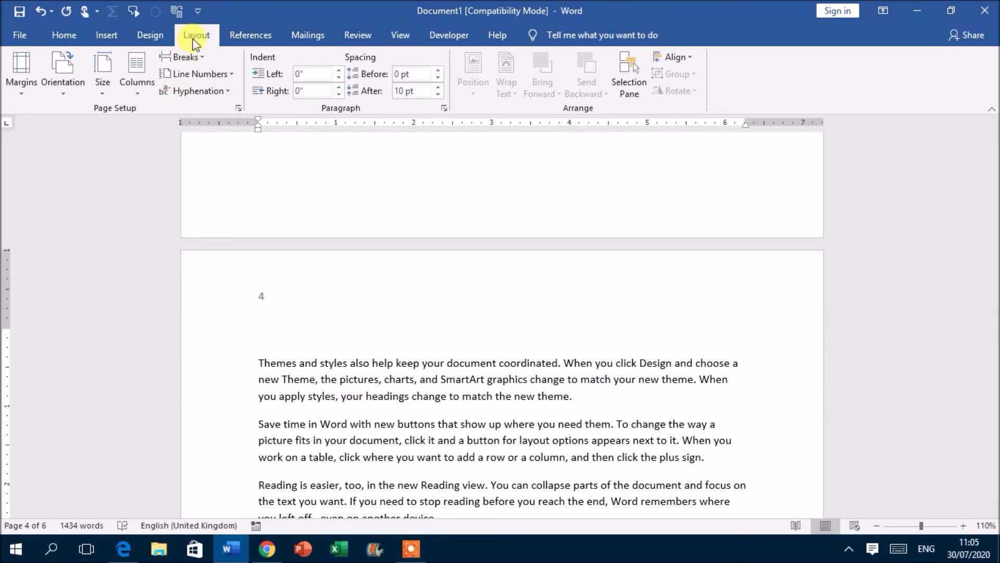
# Insert an odd-page section break in section 3's text and review the seven pages.
pyautogui.click(202, 57)
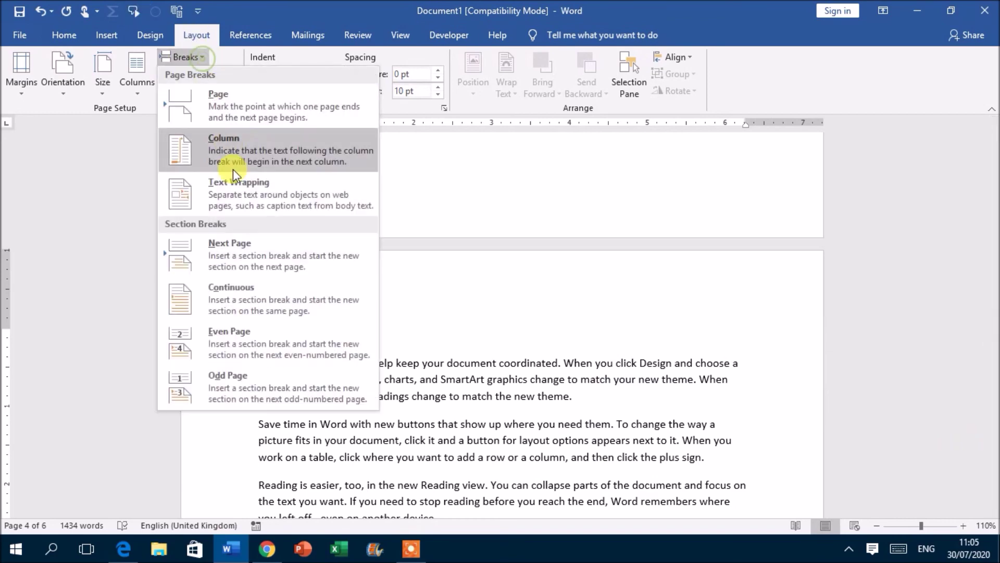
pyautogui.click(257, 388)
pyautogui.scroll(-3, 411, 347)
pyautogui.scroll(-3, 404, 341)
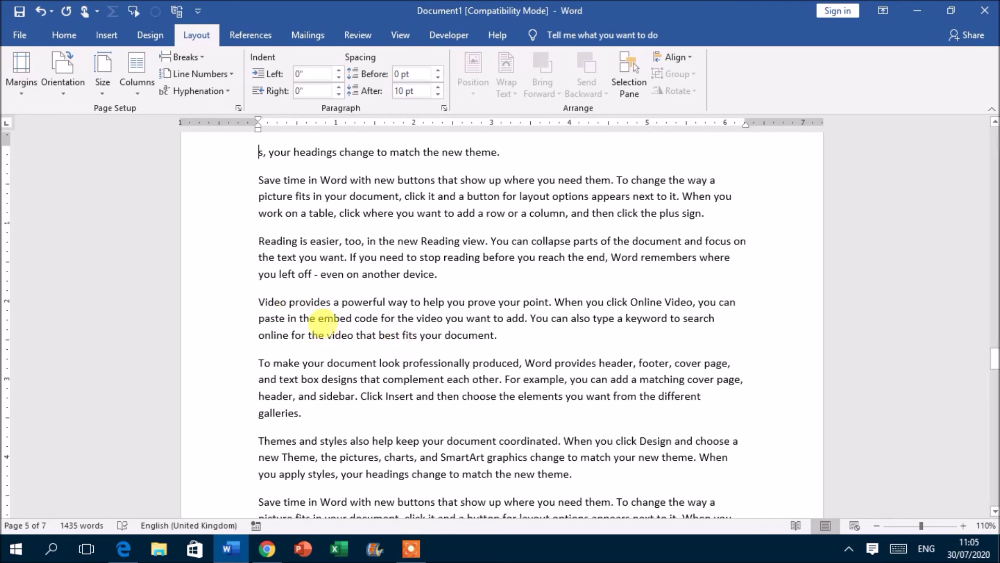
pyautogui.scroll(3, 365, 299)
pyautogui.scroll(3, 380, 297)
pyautogui.scroll(9, 373, 295)
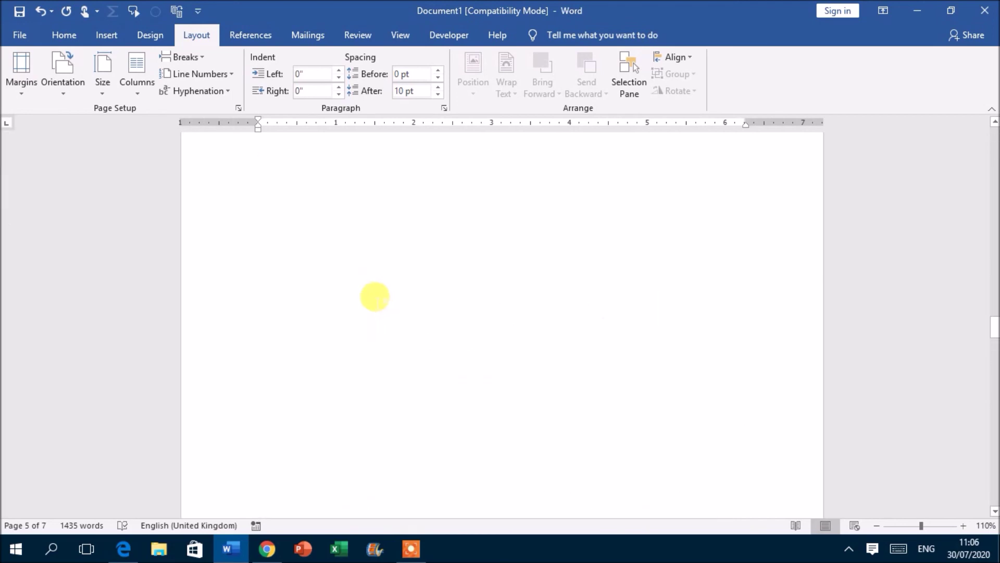
pyautogui.scroll(1, 375, 298)
pyautogui.scroll(2, 367, 318)
pyautogui.scroll(4, 358, 335)
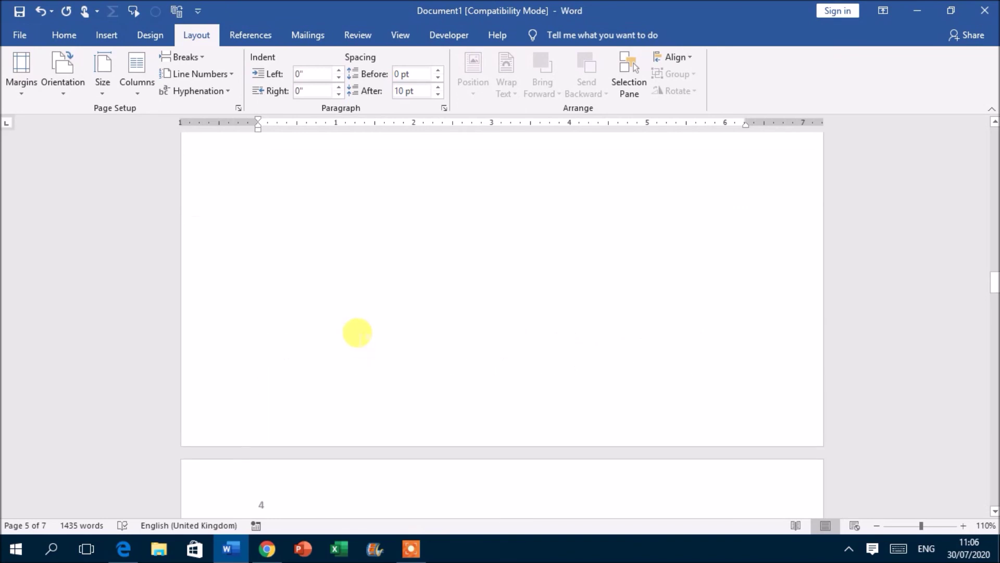
pyautogui.scroll(6, 287, 281)
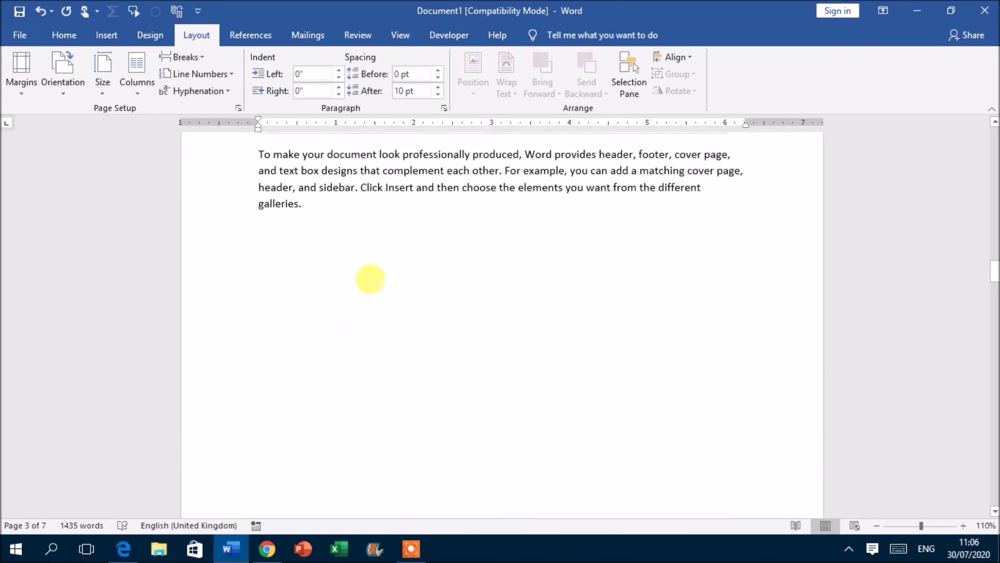